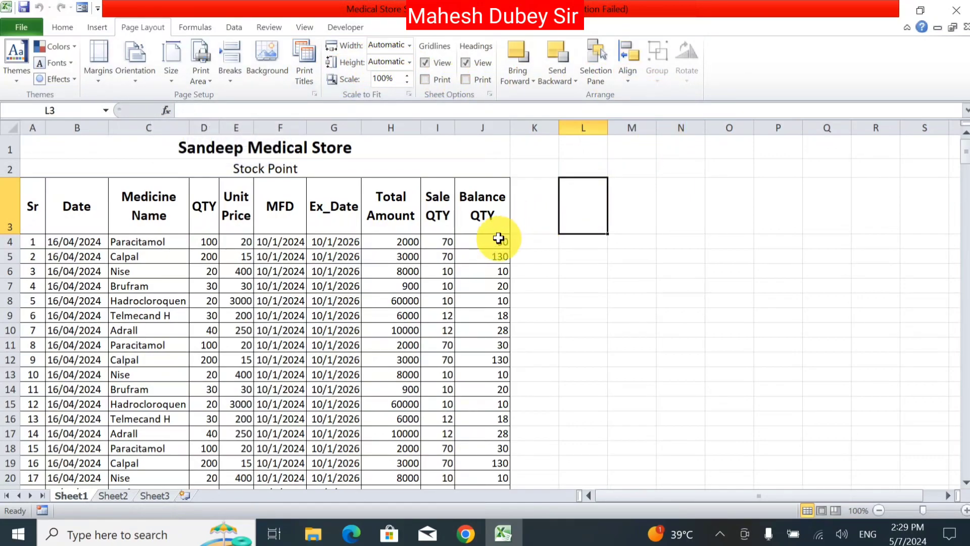
Try print titles with row 1 and columns $A:$J, then discard those changes
click(237, 225)
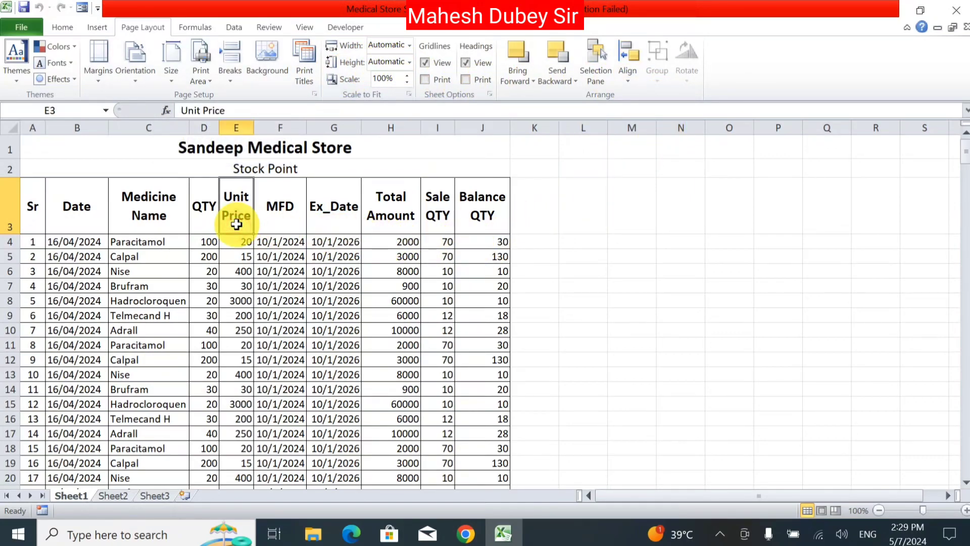
click(35, 206)
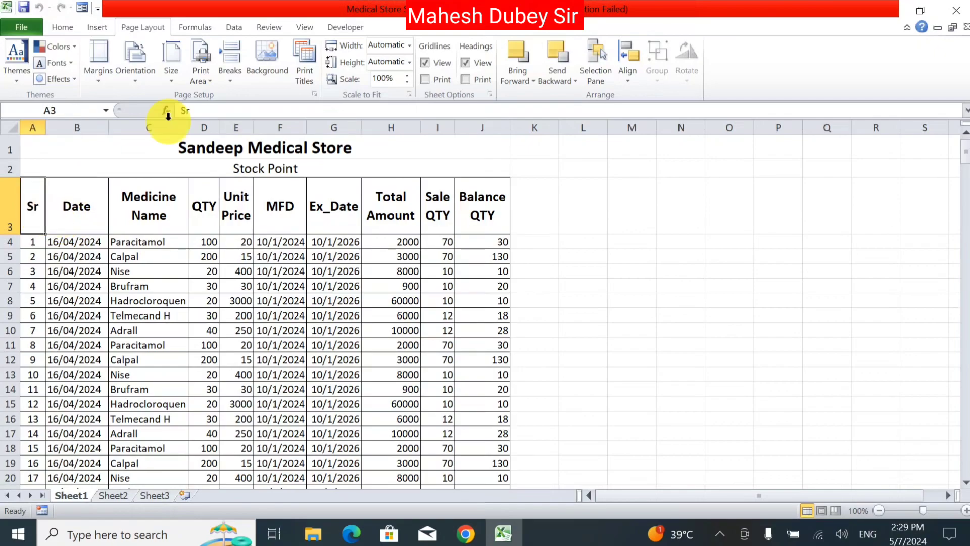
click(300, 75)
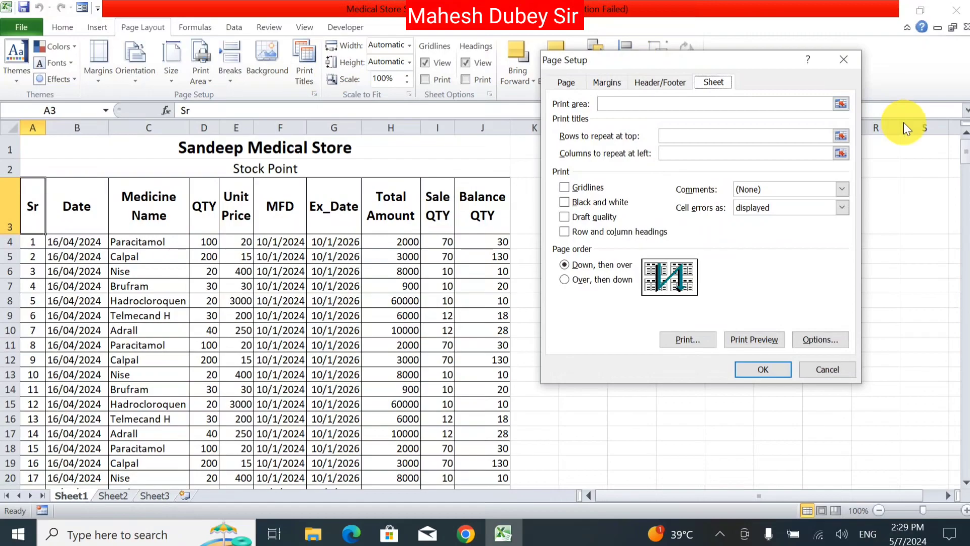
click(843, 59)
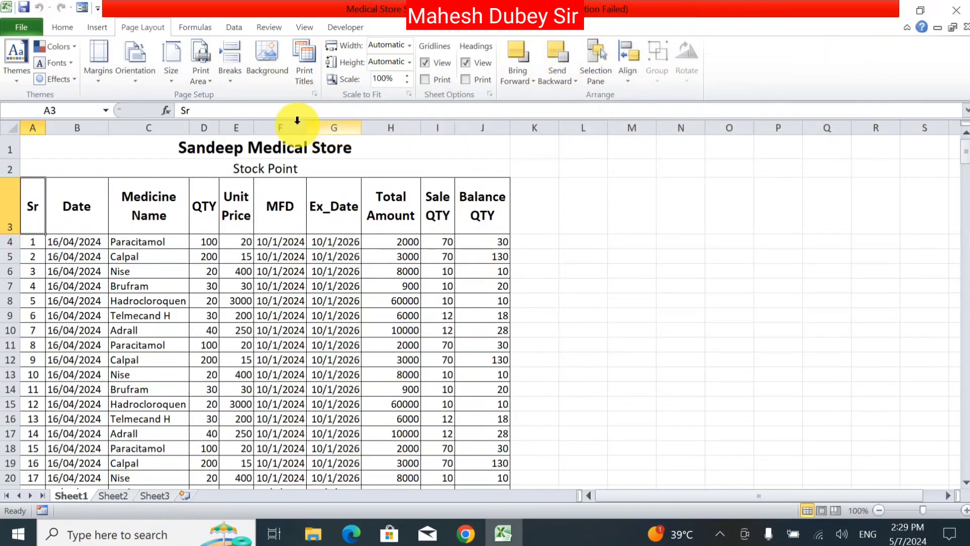
click(305, 64)
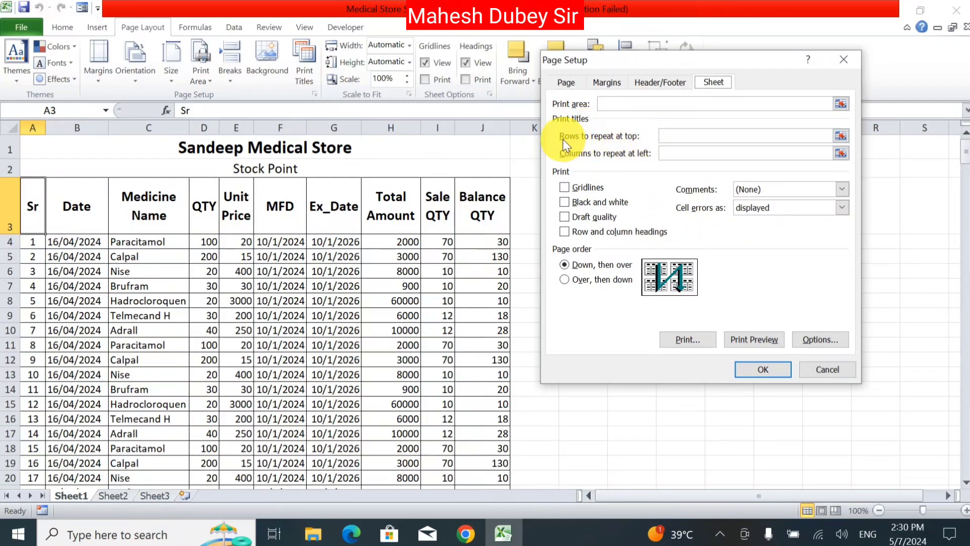
click(676, 136)
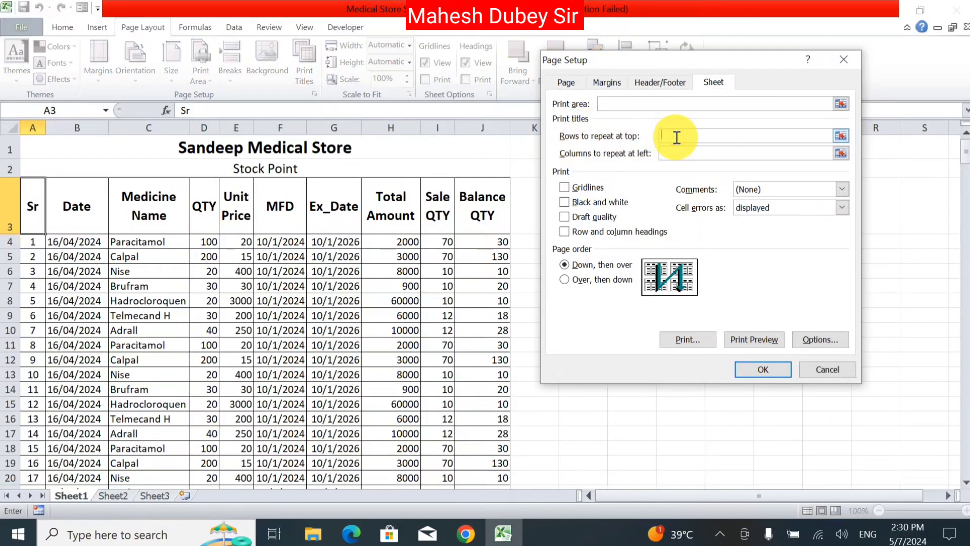
click(133, 143)
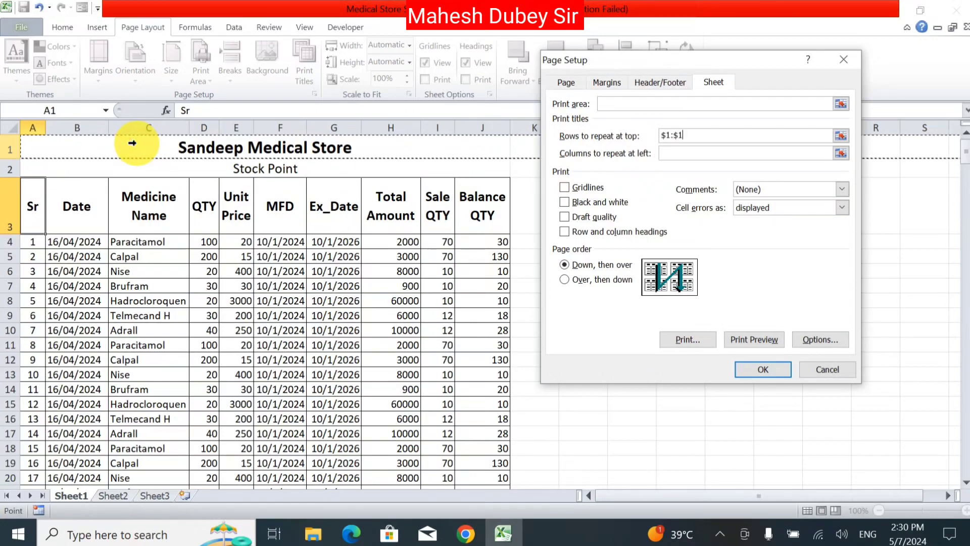
click(687, 156)
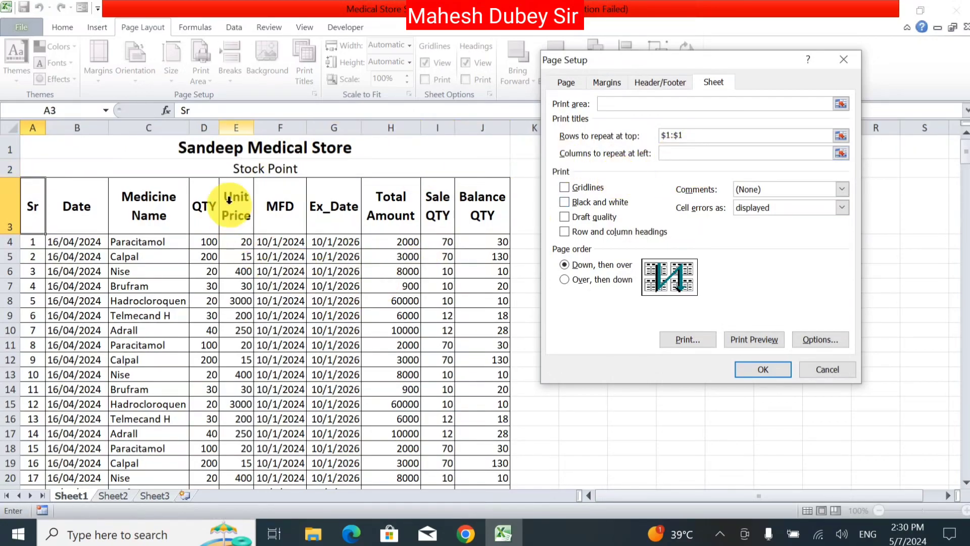
text($A:$J)
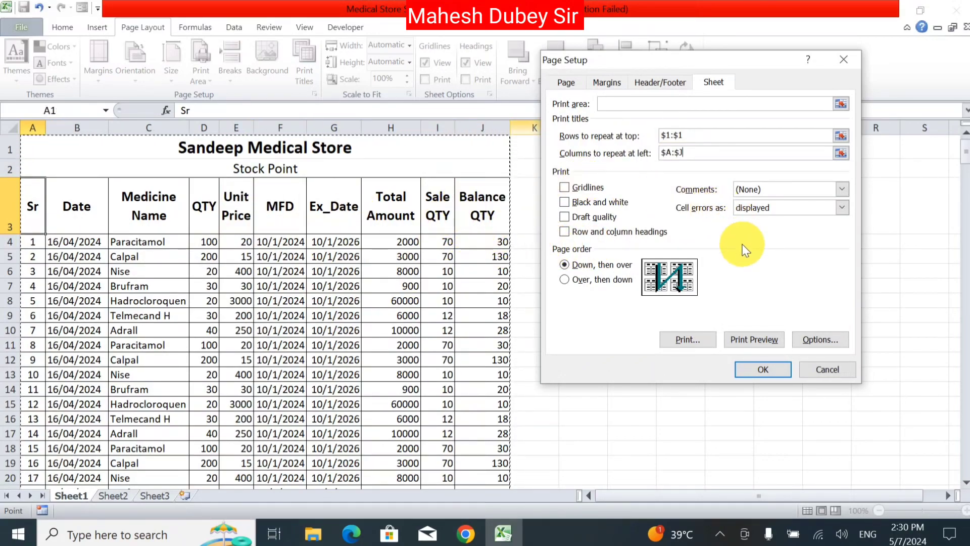
click(825, 362)
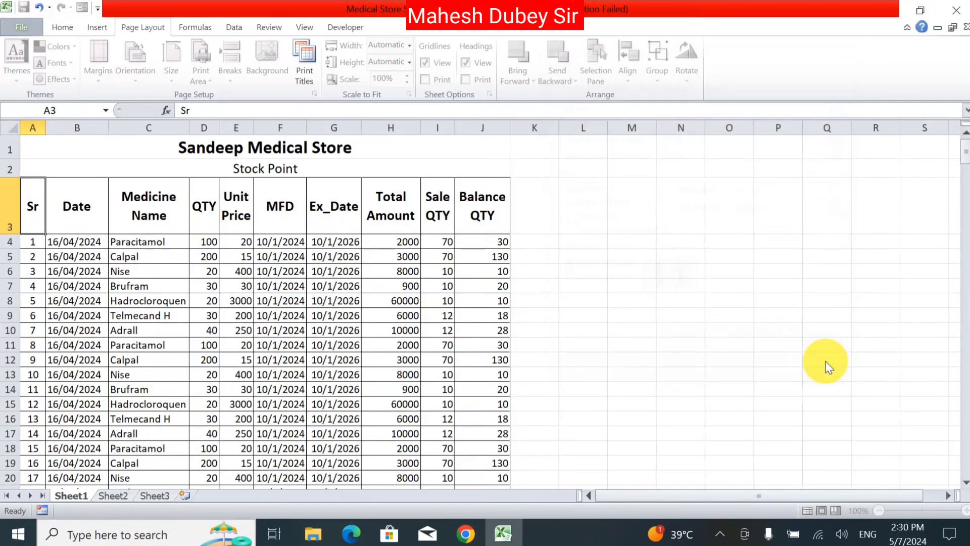
Set rows to repeat at top to $4:$4 and columns to repeat at left to $K:$K
click(305, 56)
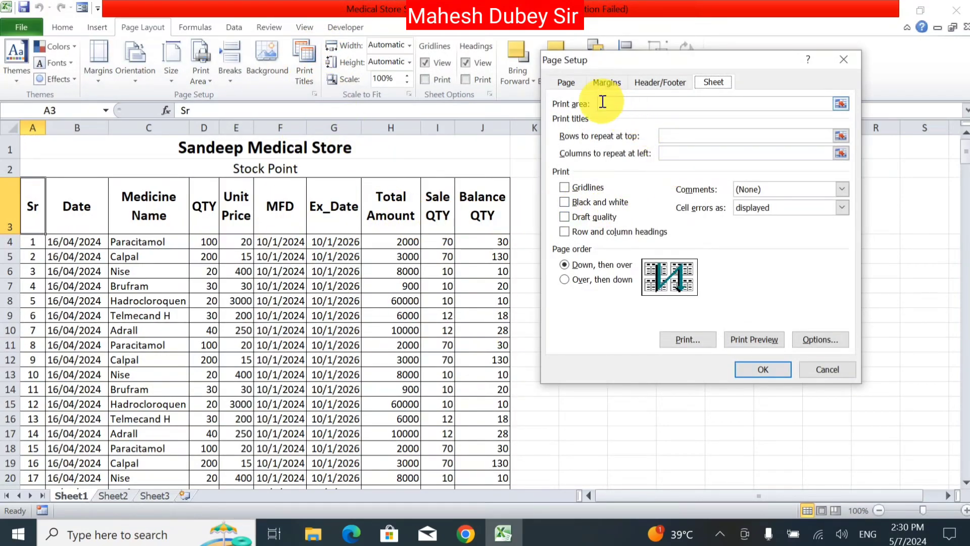
click(676, 137)
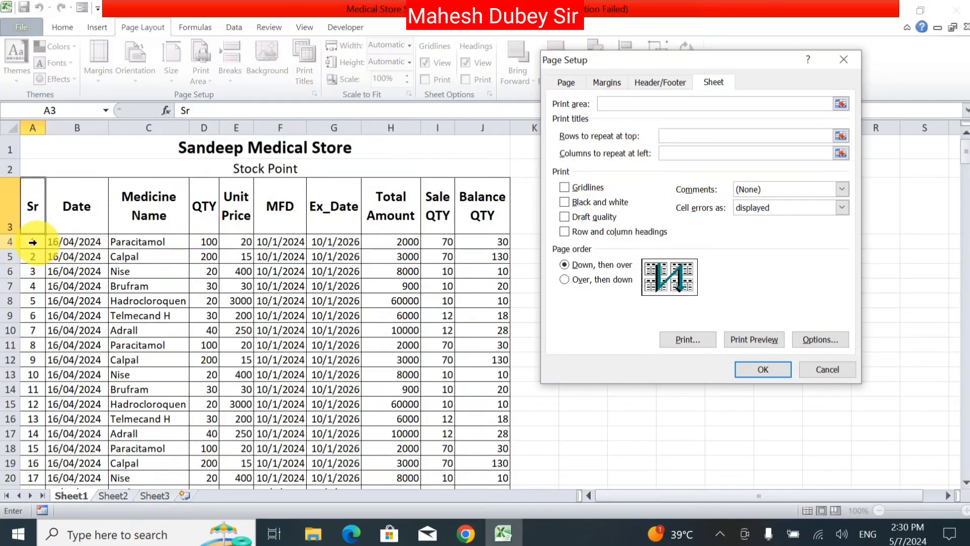
click(32, 242)
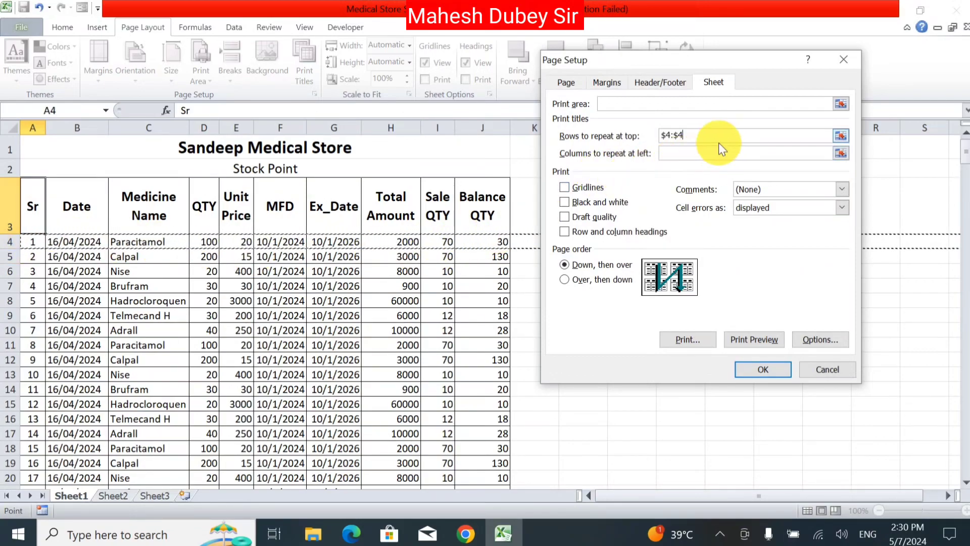
click(703, 155)
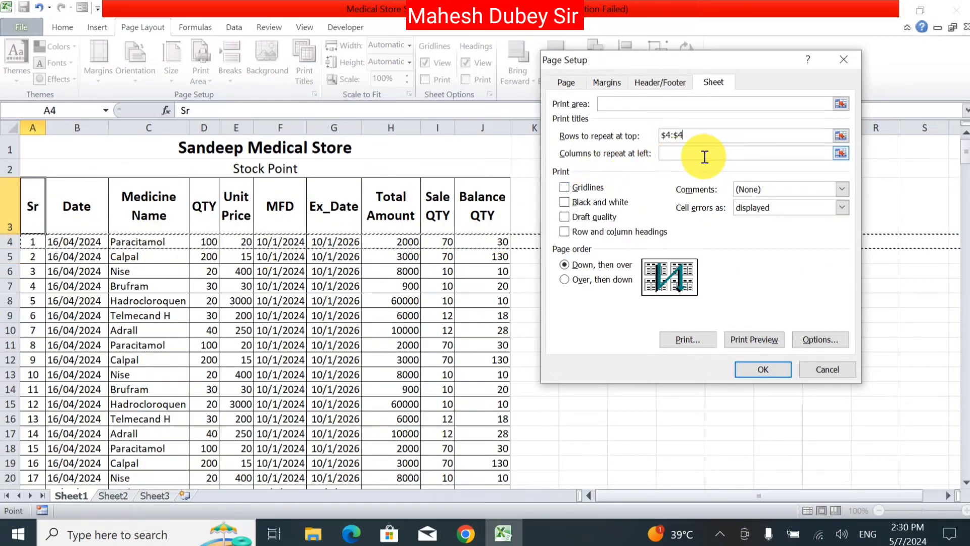
shift+click(474, 192)
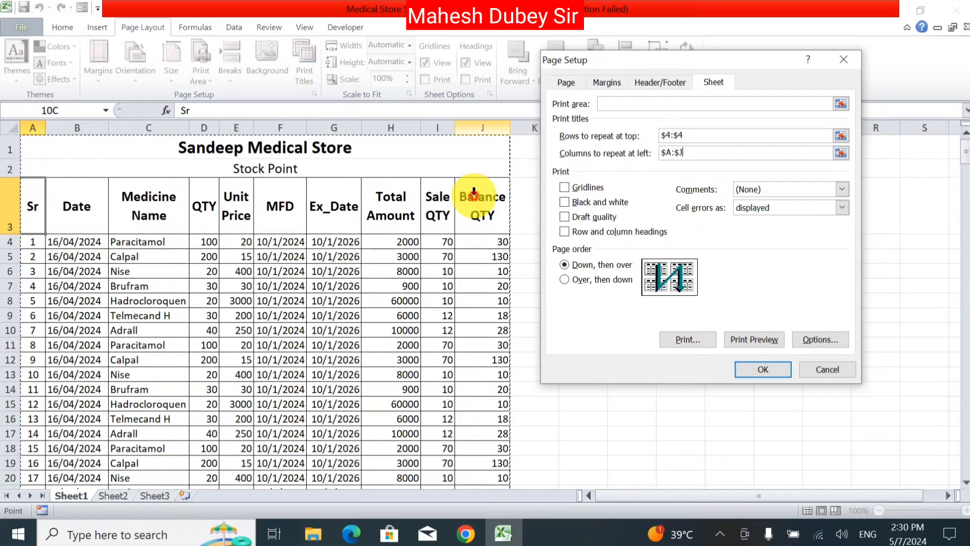
click(528, 205)
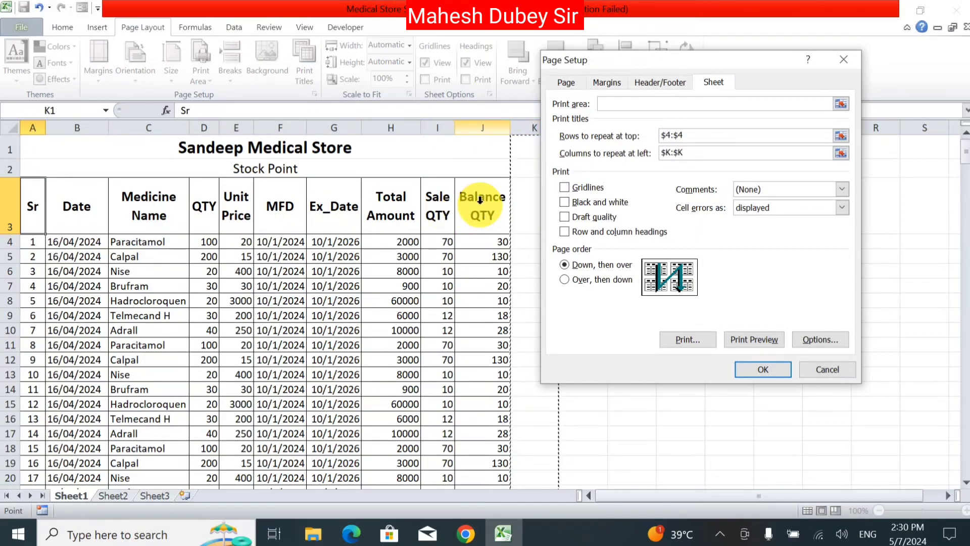
shift+click(484, 124)
drag(524, 169, 527, 144)
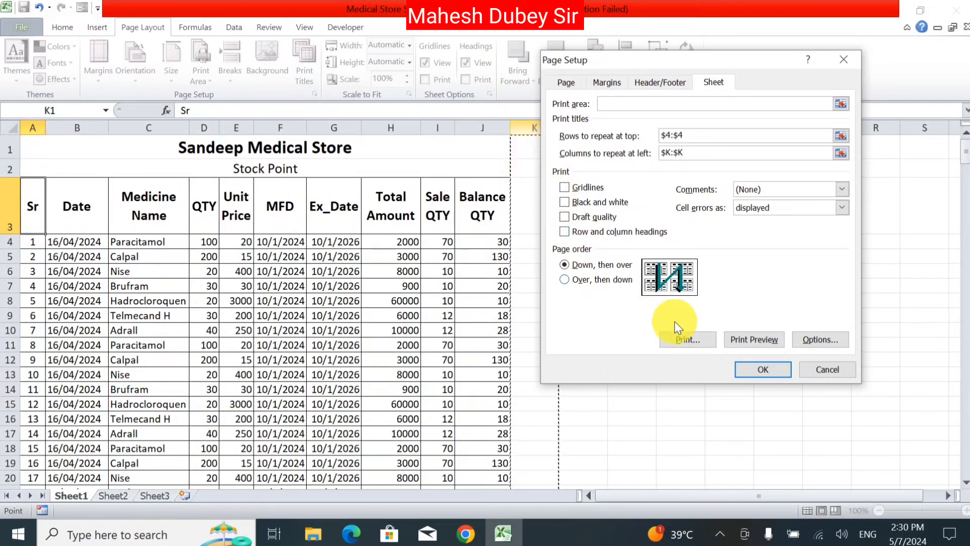
drag(653, 64, 804, 75)
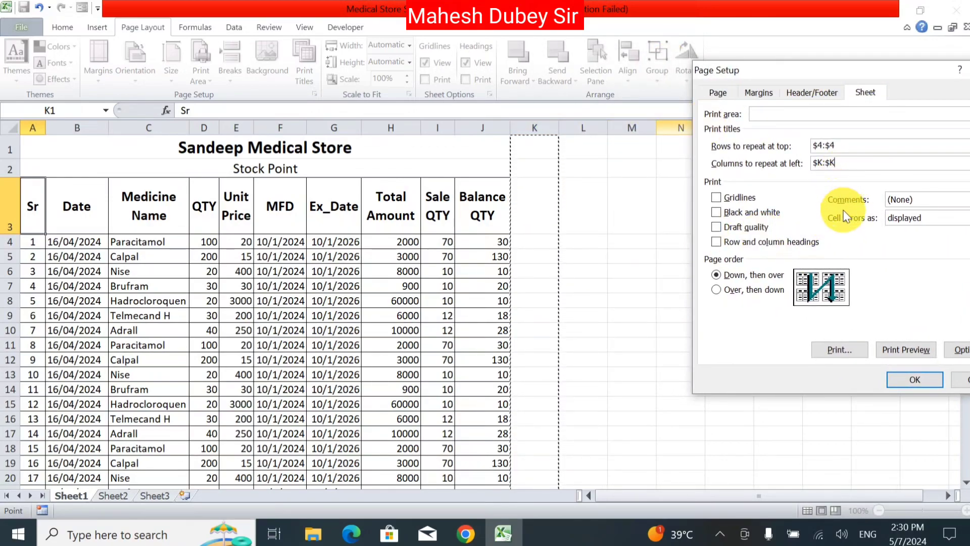
click(921, 380)
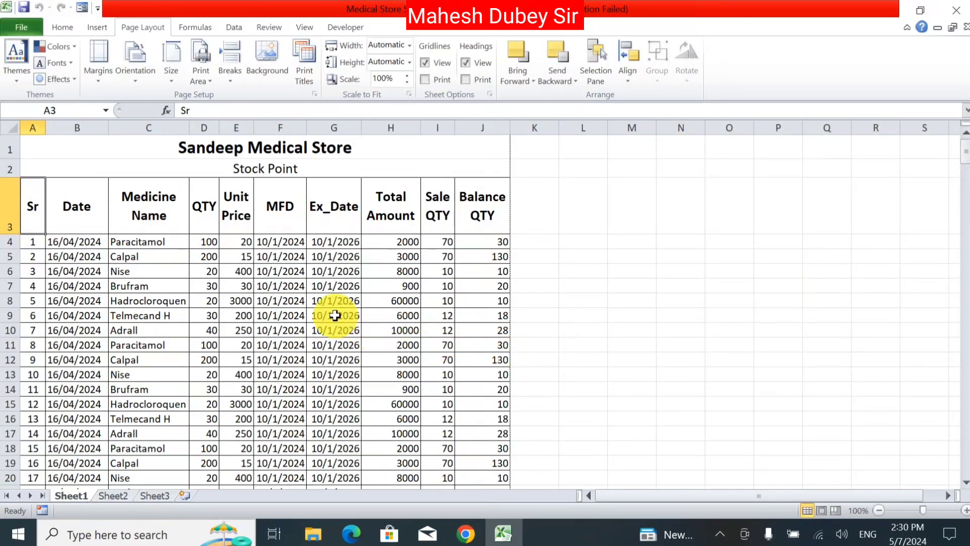
click(15, 27)
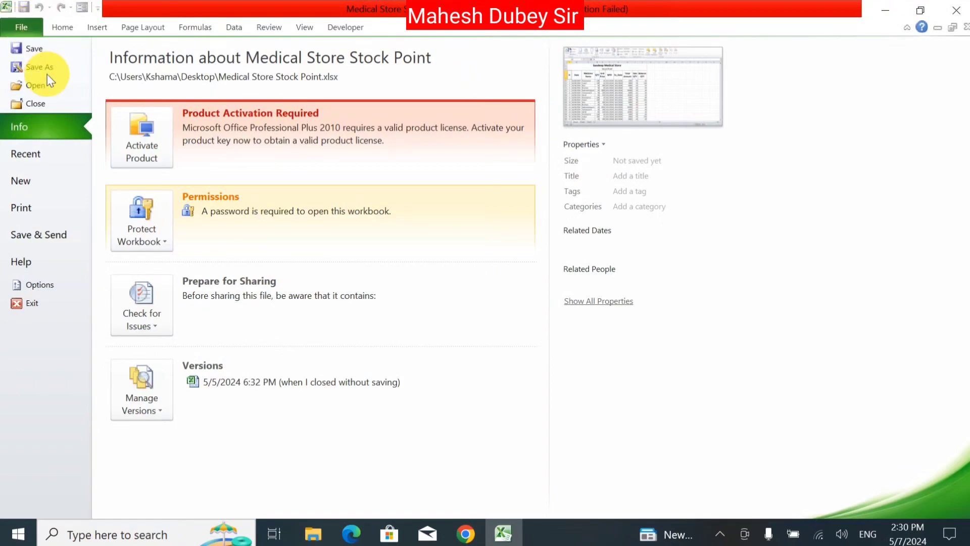
click(64, 201)
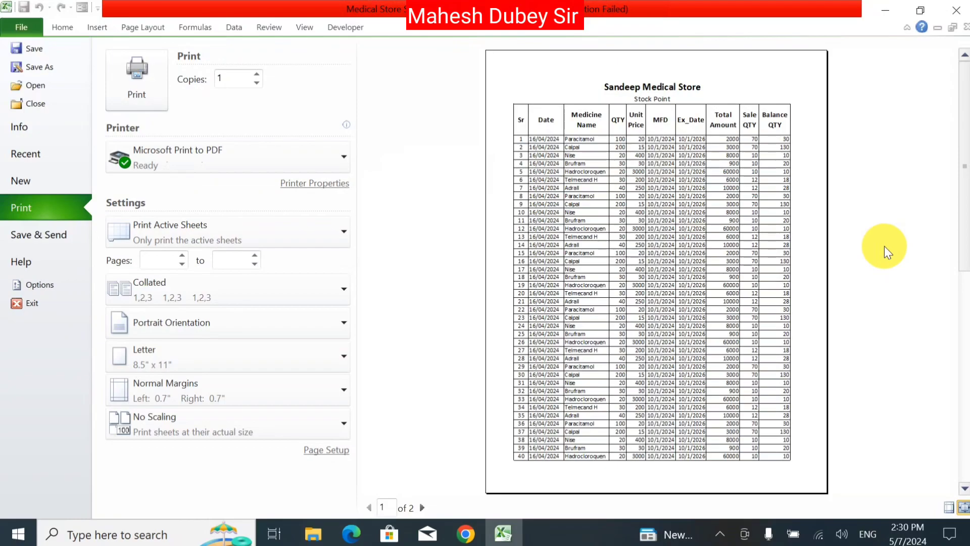
click(417, 507)
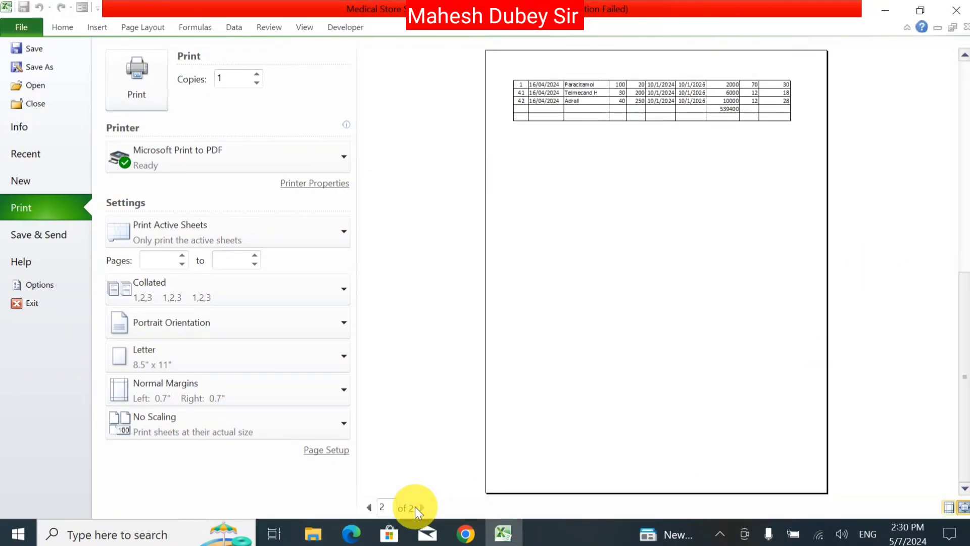
key(Escape)
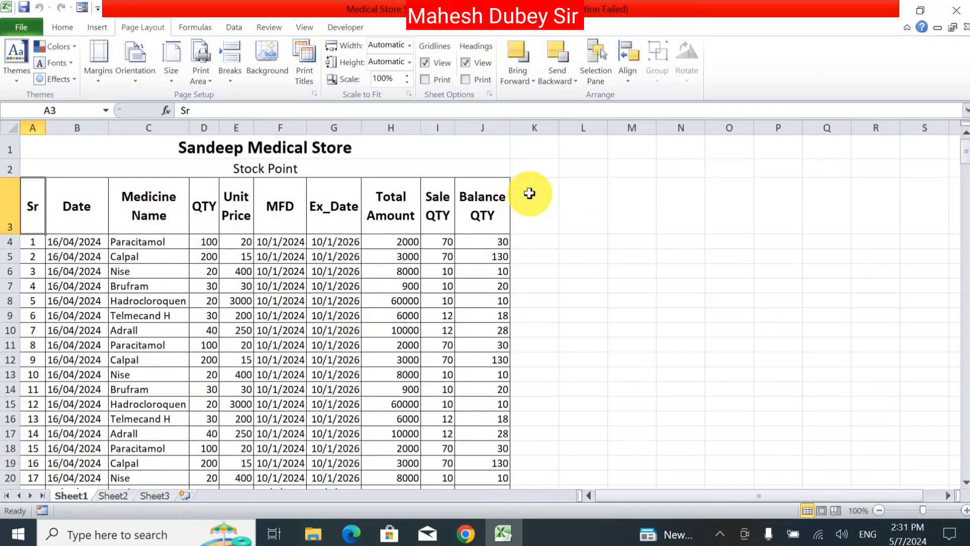
click(306, 61)
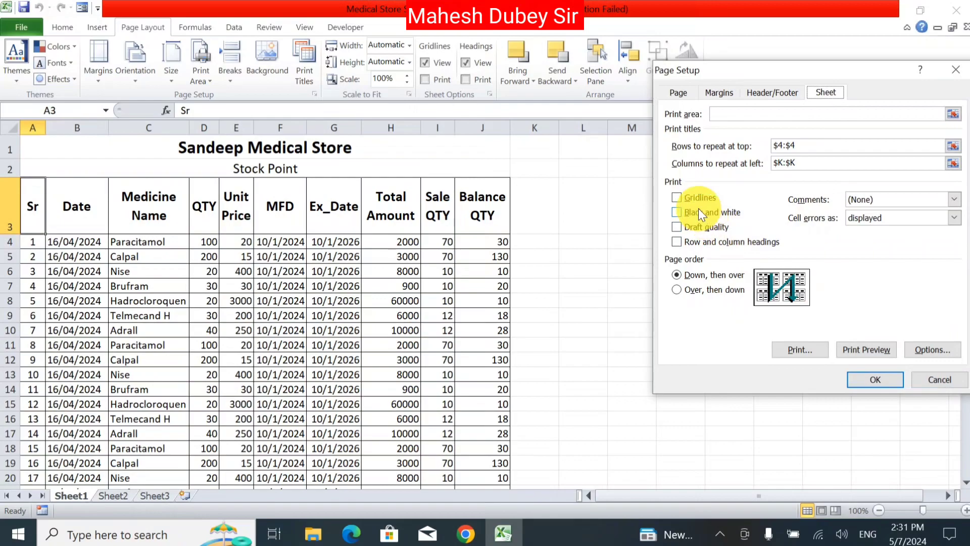
click(938, 379)
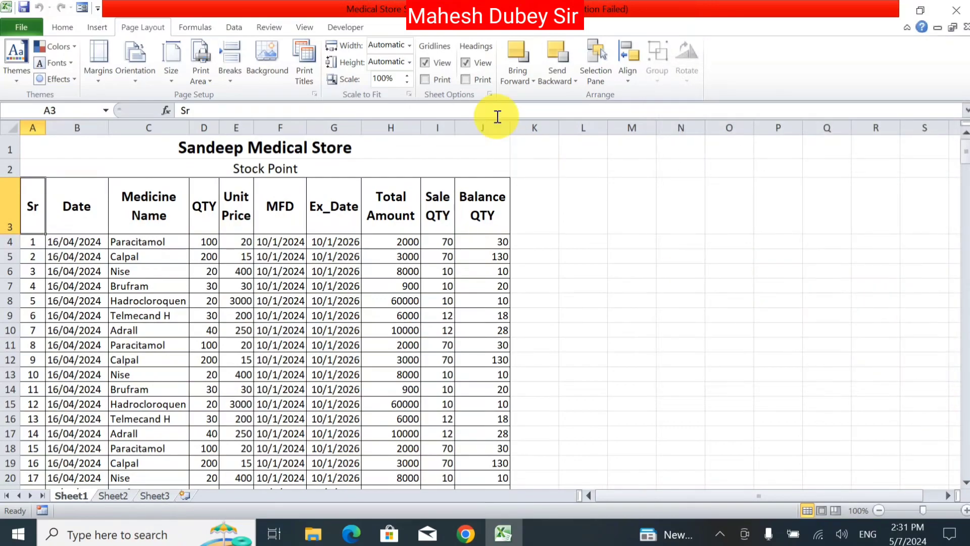
click(410, 47)
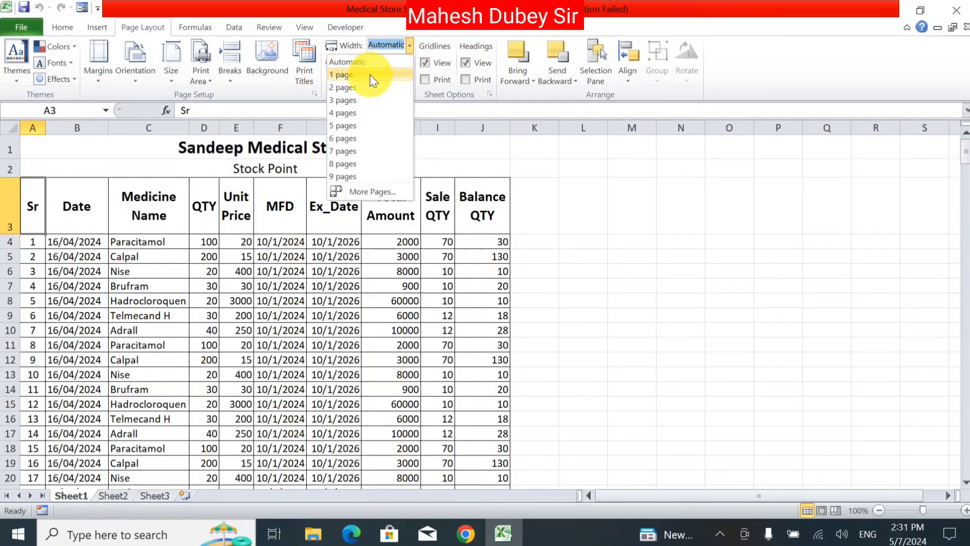
click(396, 189)
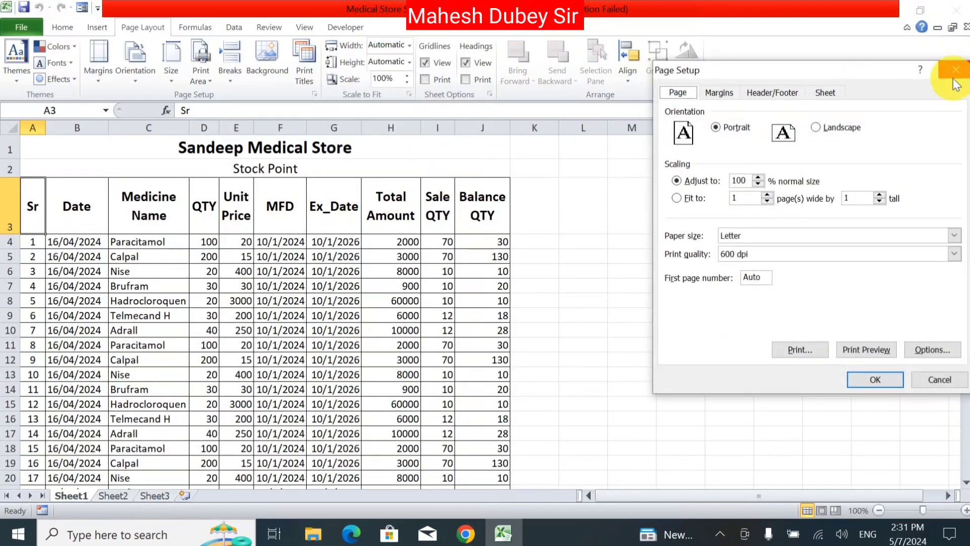
click(954, 71)
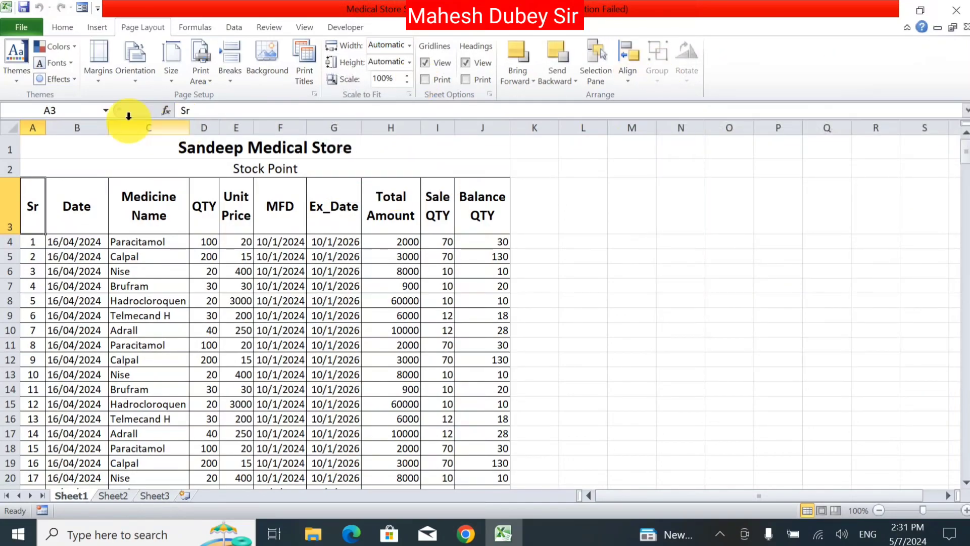
click(108, 71)
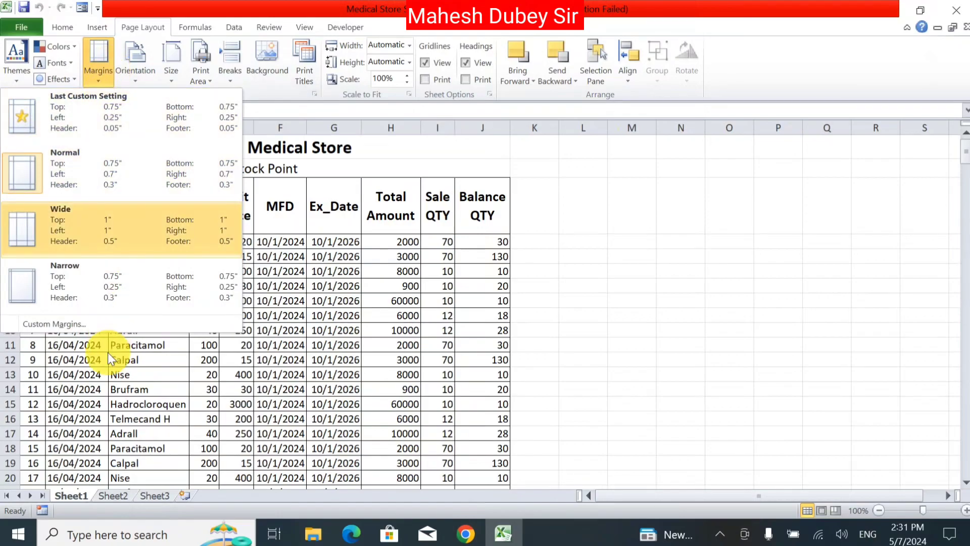
click(77, 323)
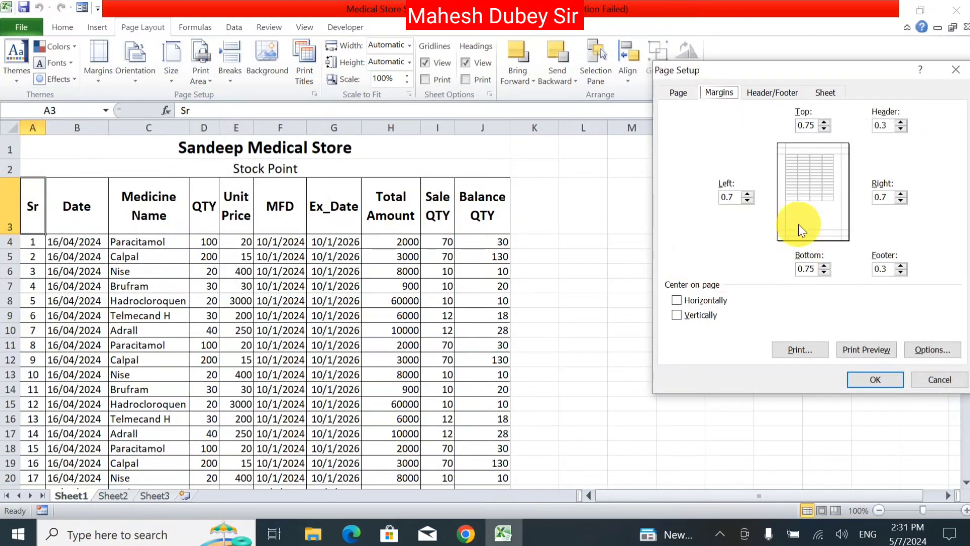
click(676, 94)
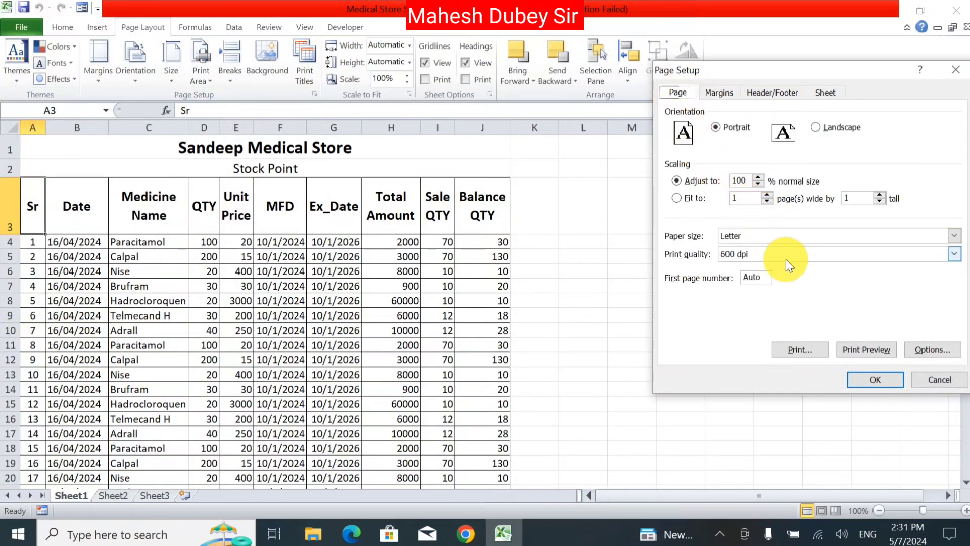
click(757, 240)
click(757, 245)
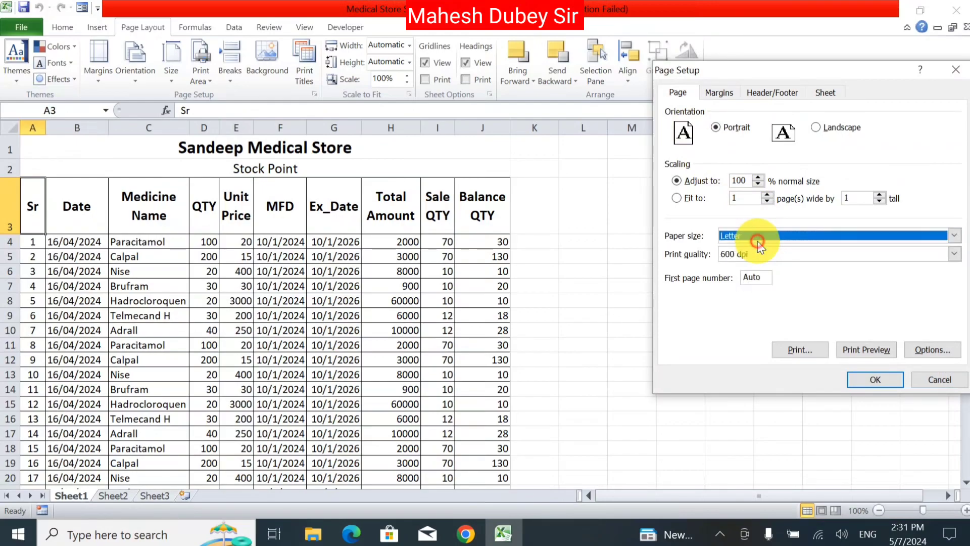
click(938, 382)
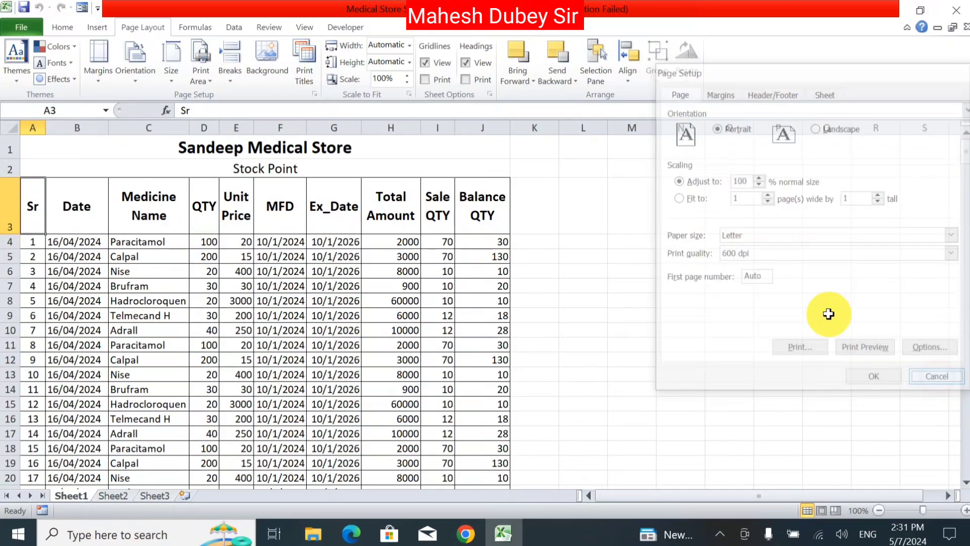
Set the paper size to A3 in Page Setup and scale the printout to 1 page wide
click(408, 45)
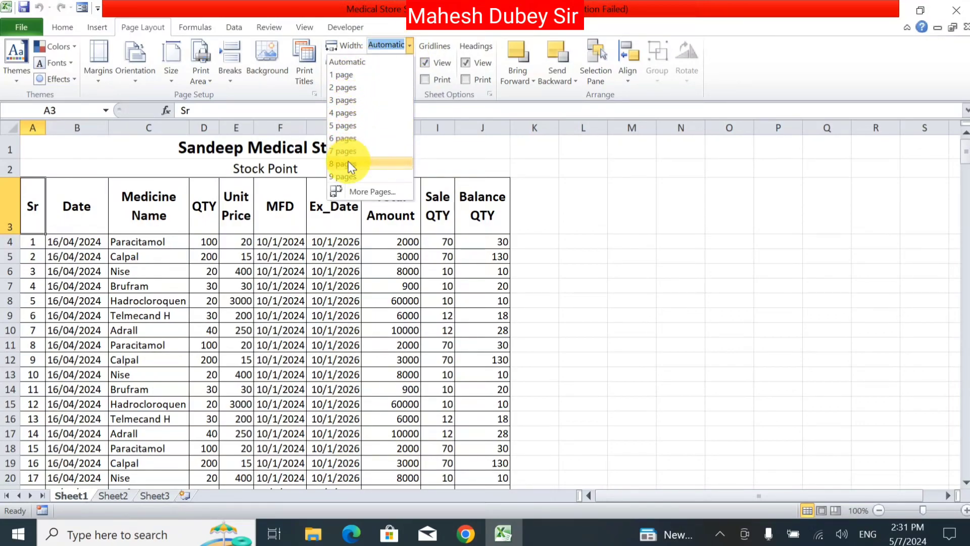
click(345, 136)
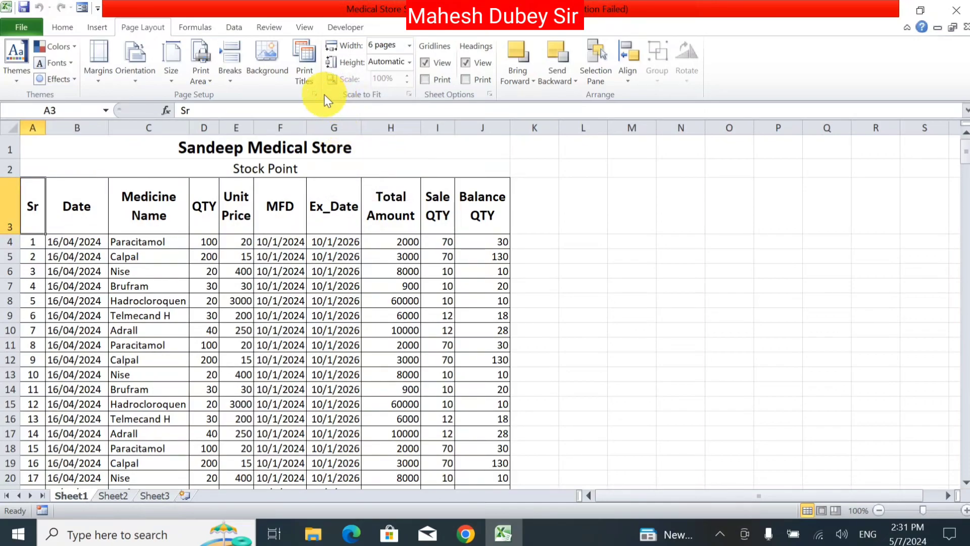
click(410, 46)
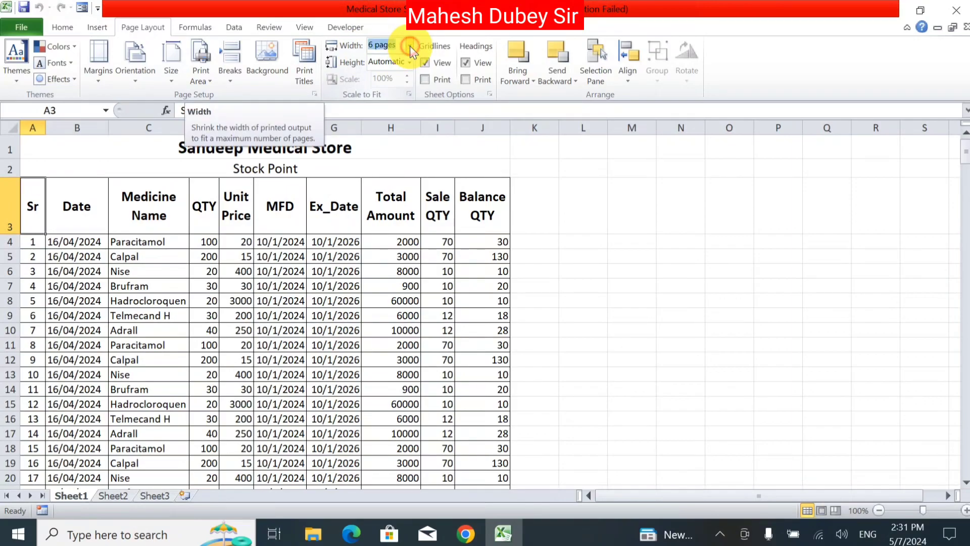
click(380, 190)
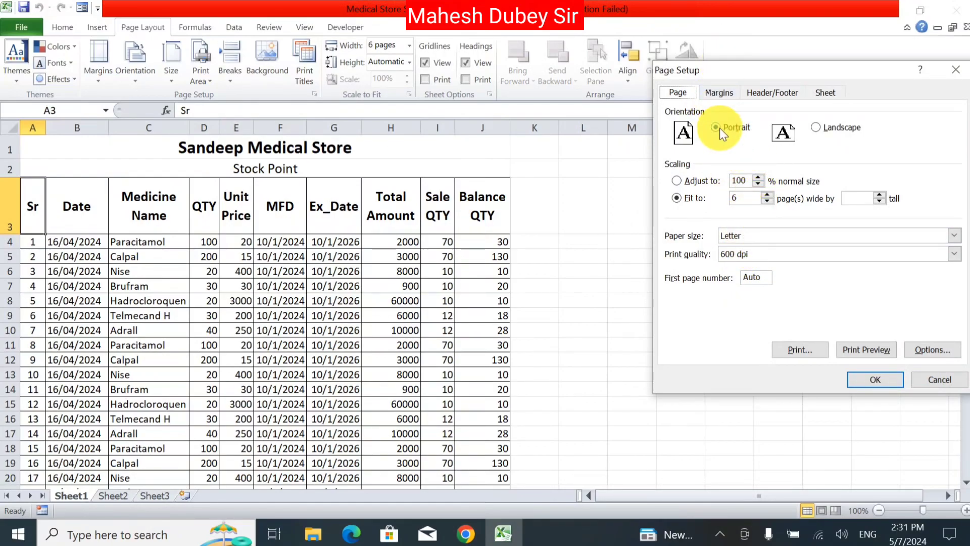
click(712, 92)
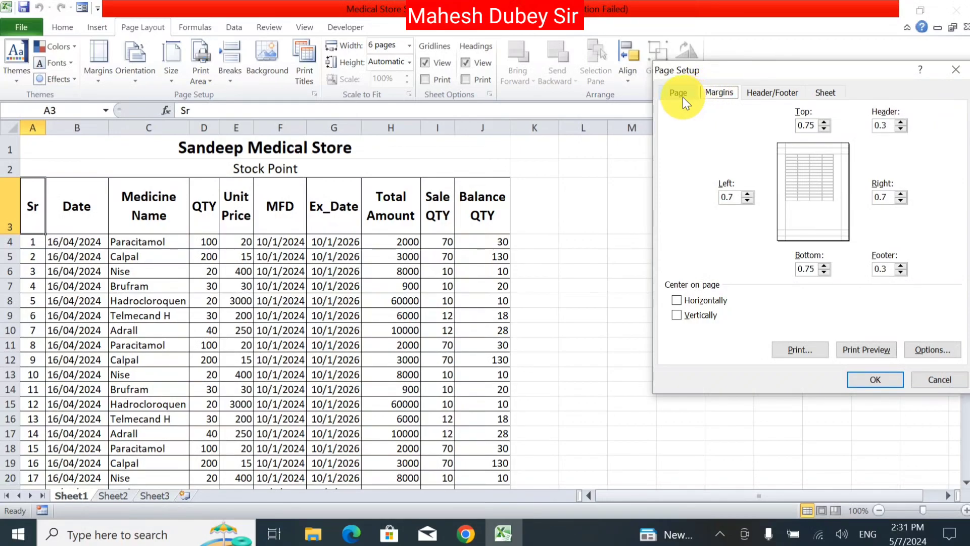
click(681, 93)
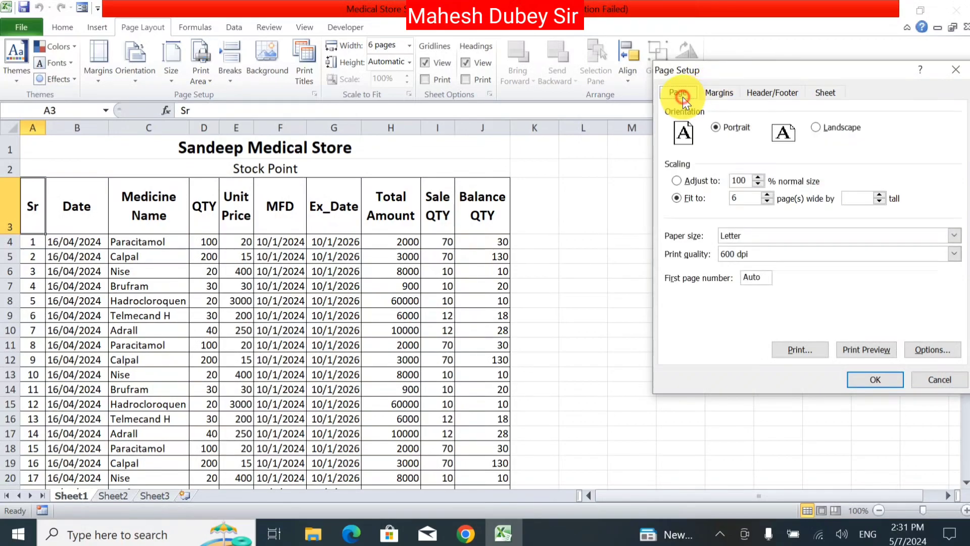
click(770, 236)
click(745, 295)
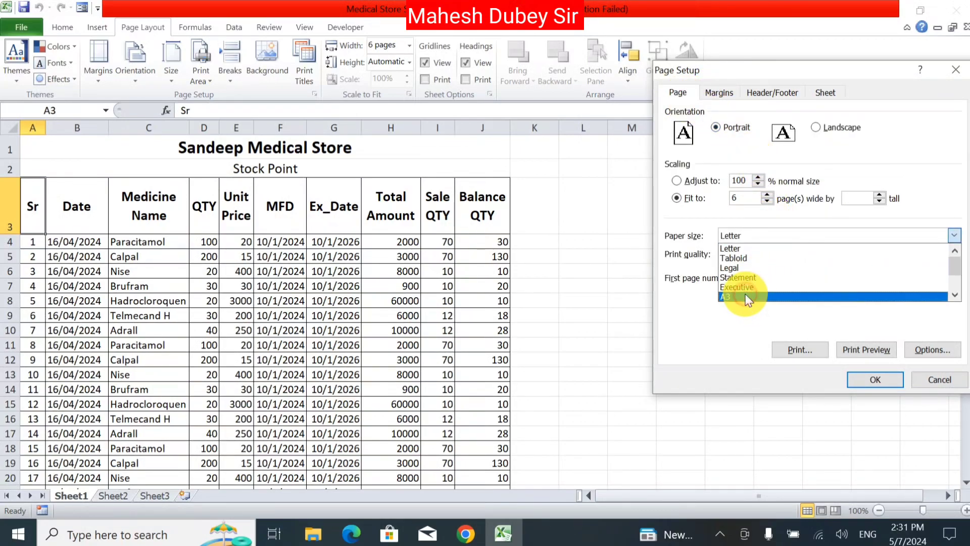
click(870, 385)
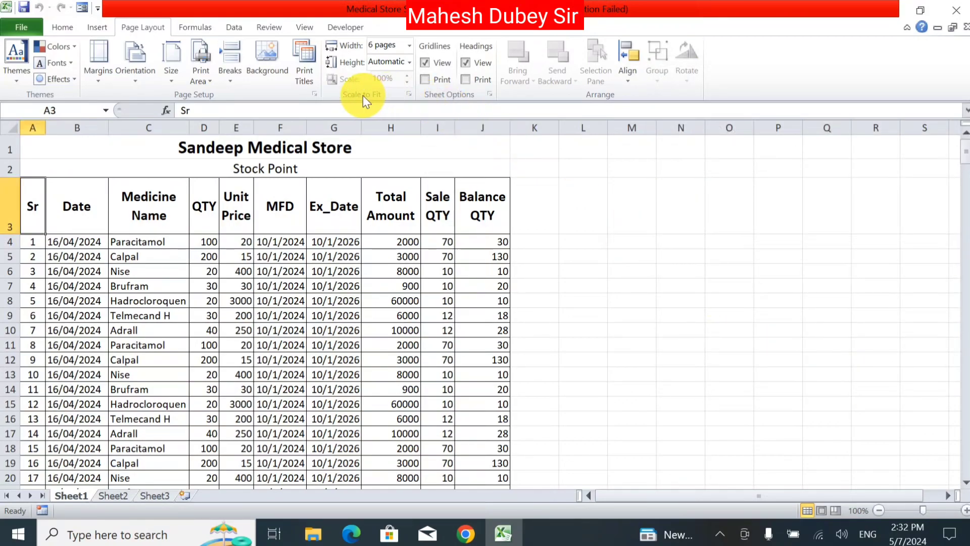
click(408, 45)
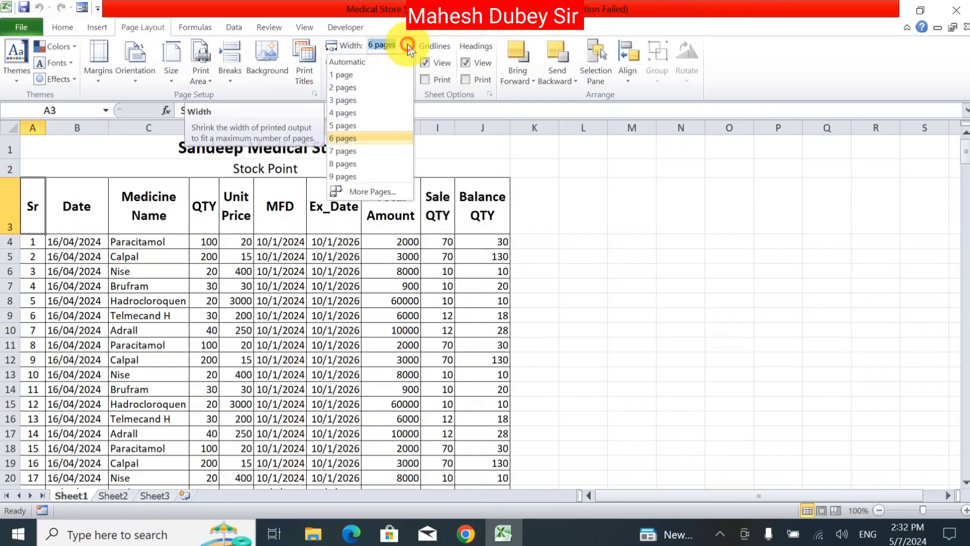
click(347, 75)
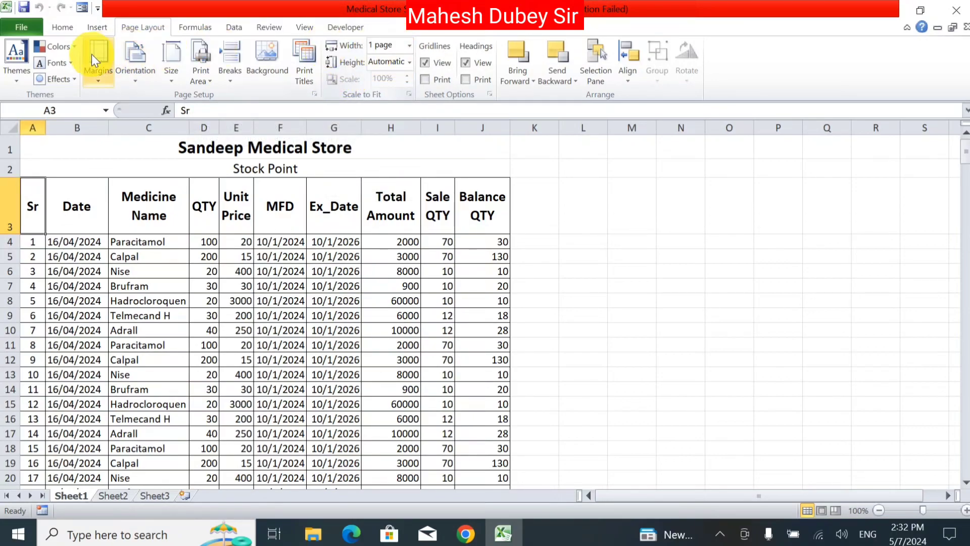
Change the paper size from A3 to A4 through the Custom Margins Page Setup dialog
click(105, 72)
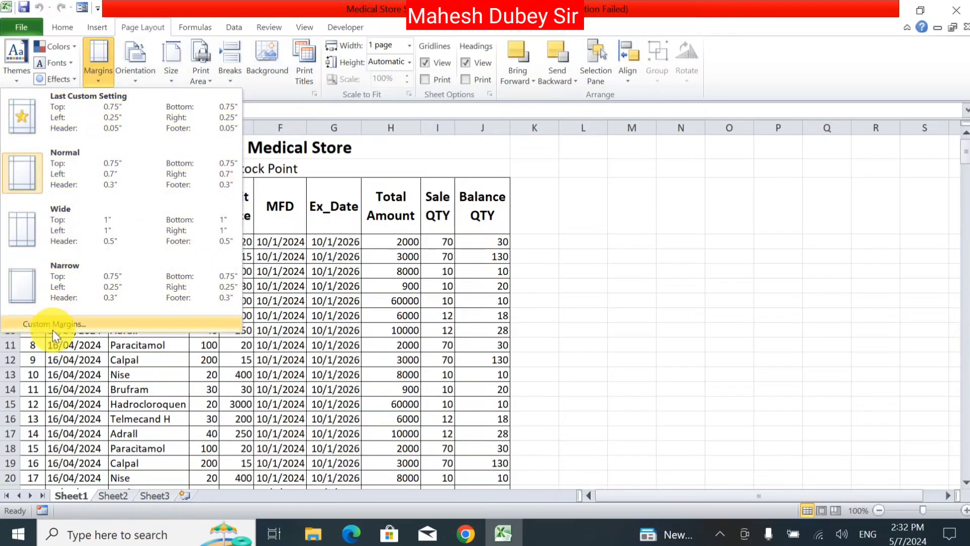
click(67, 323)
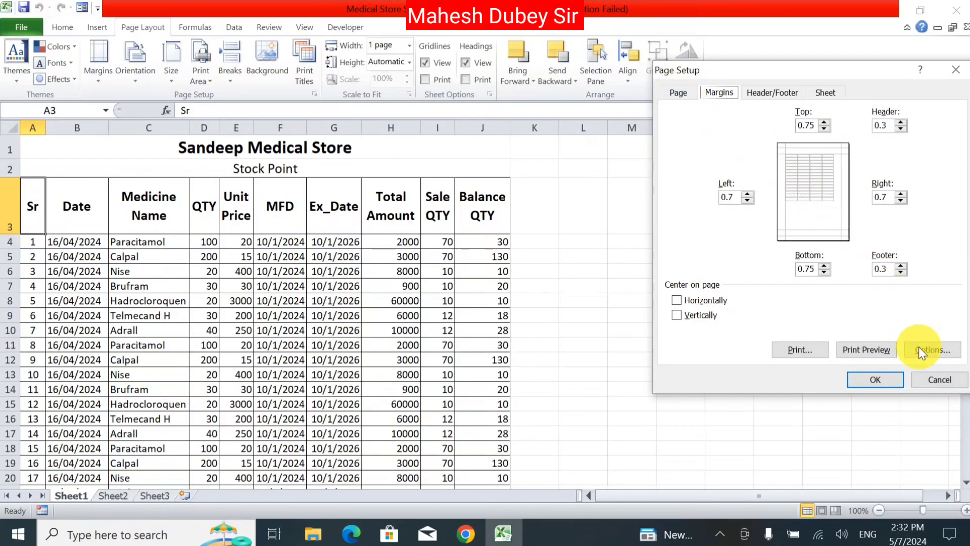
click(677, 95)
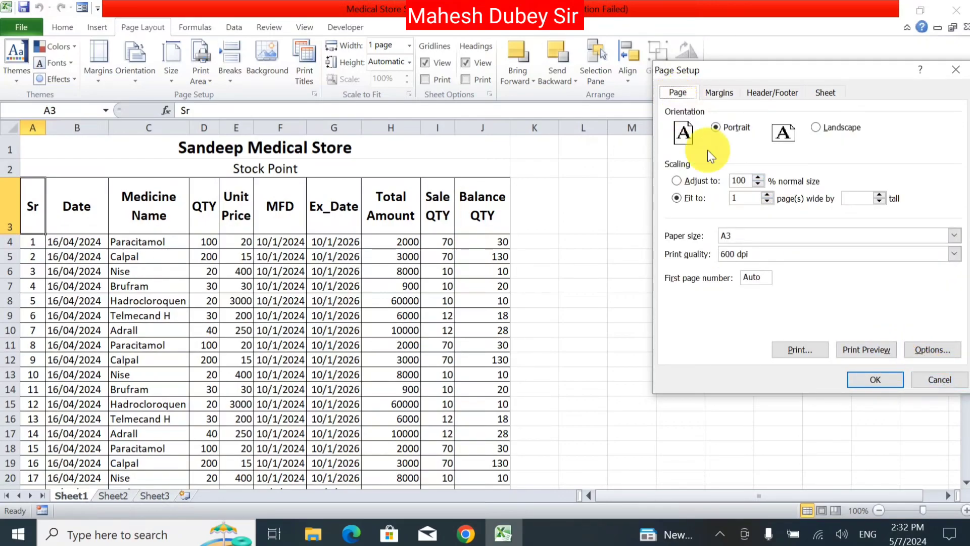
click(756, 236)
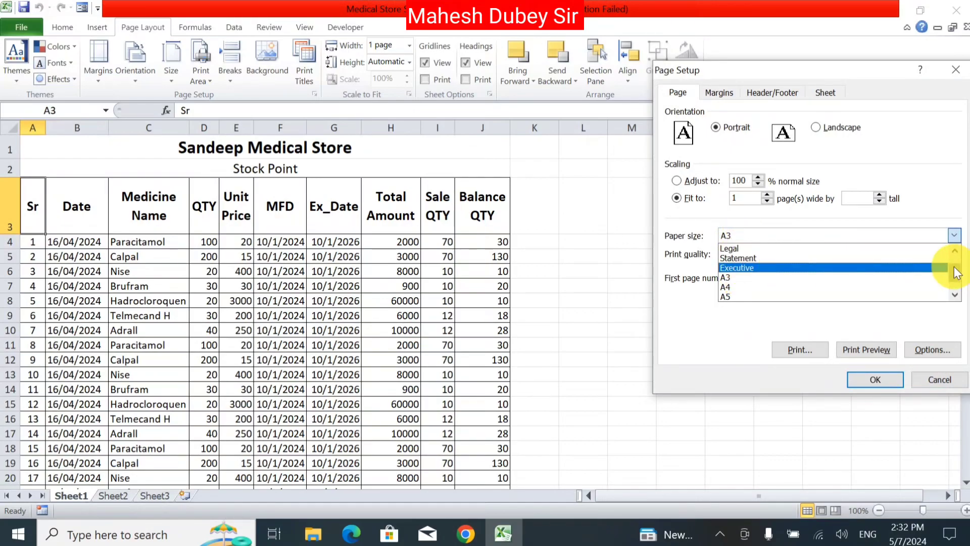
click(955, 248)
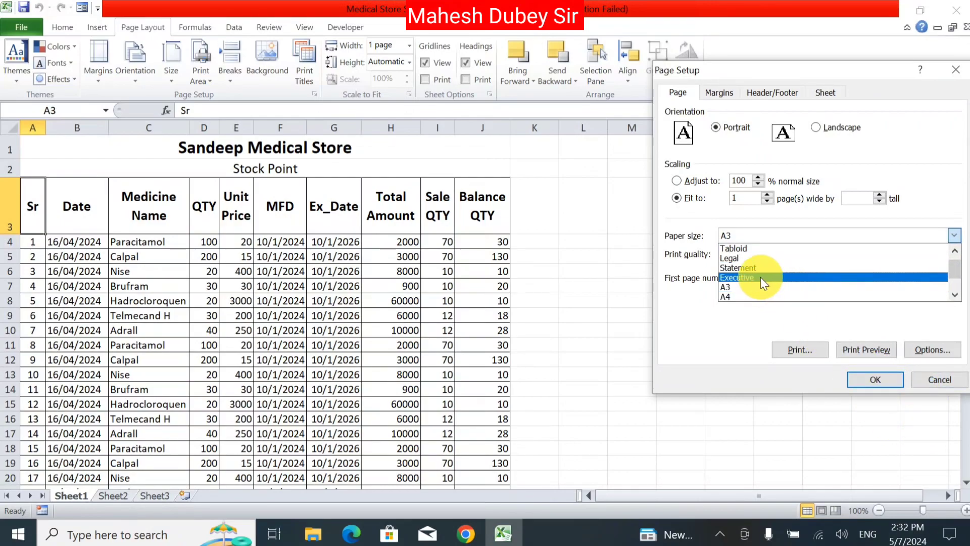
click(747, 299)
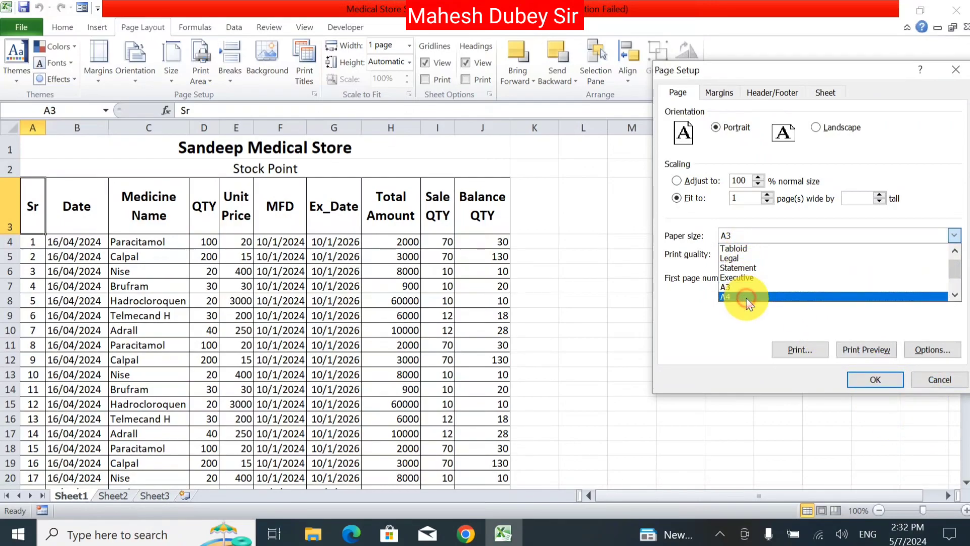
click(871, 379)
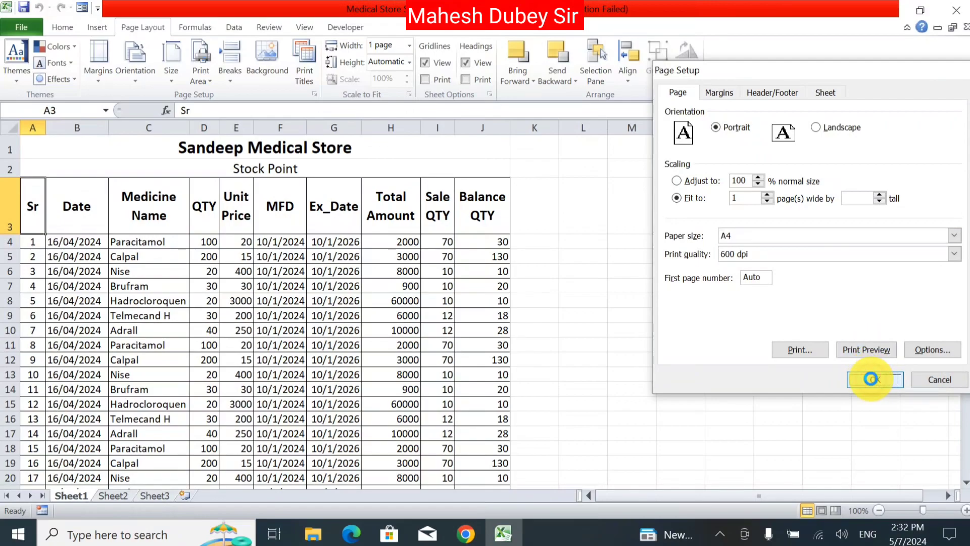
Return print width and height to Automatic so scaling sits at 97%, then select cell G4
click(410, 61)
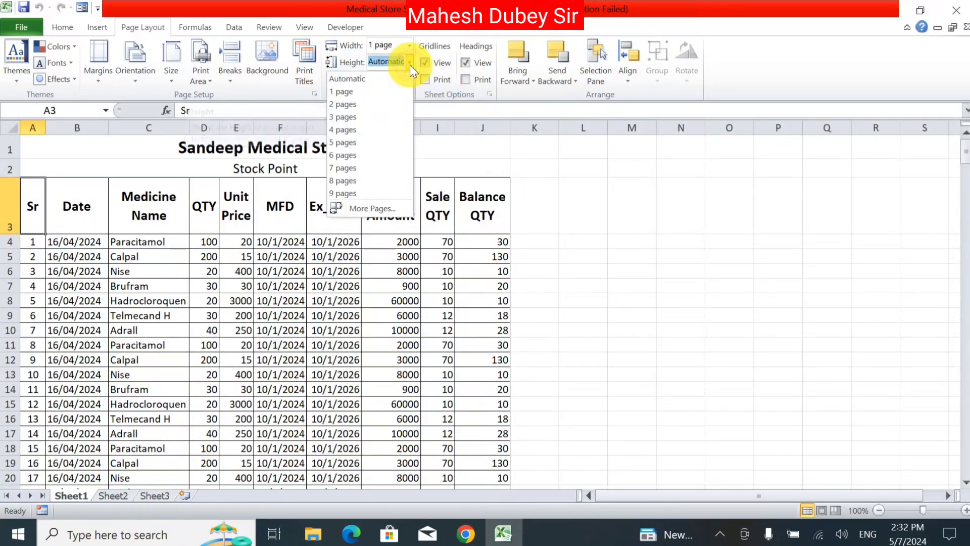
click(383, 86)
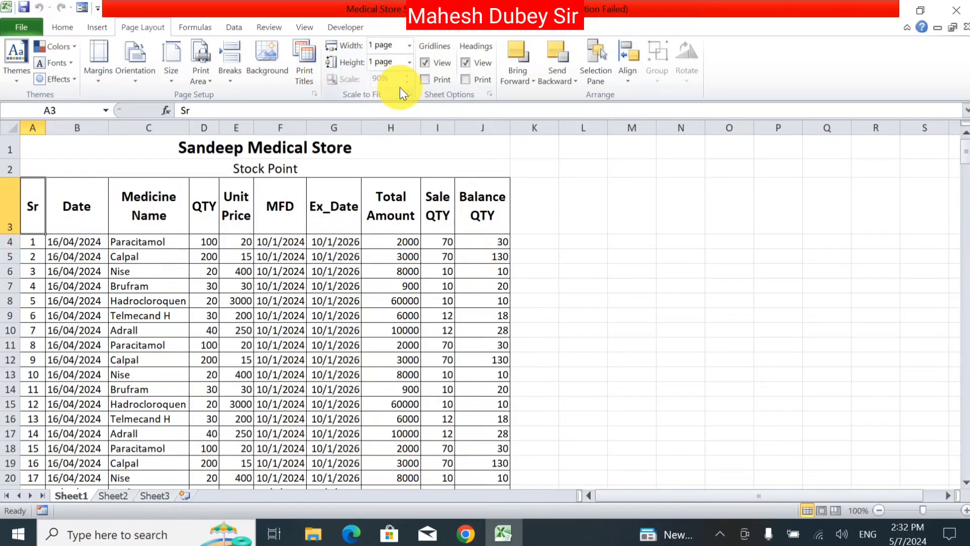
click(410, 48)
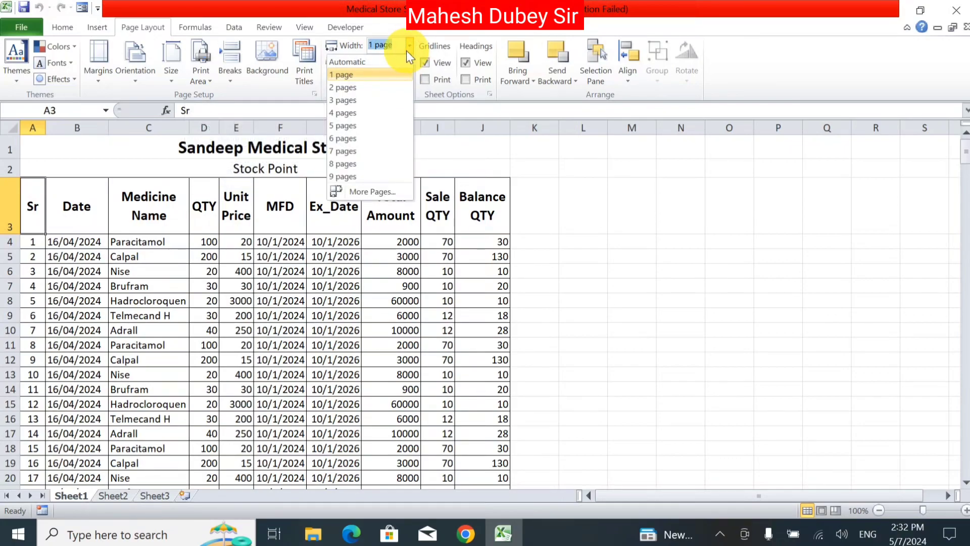
click(403, 74)
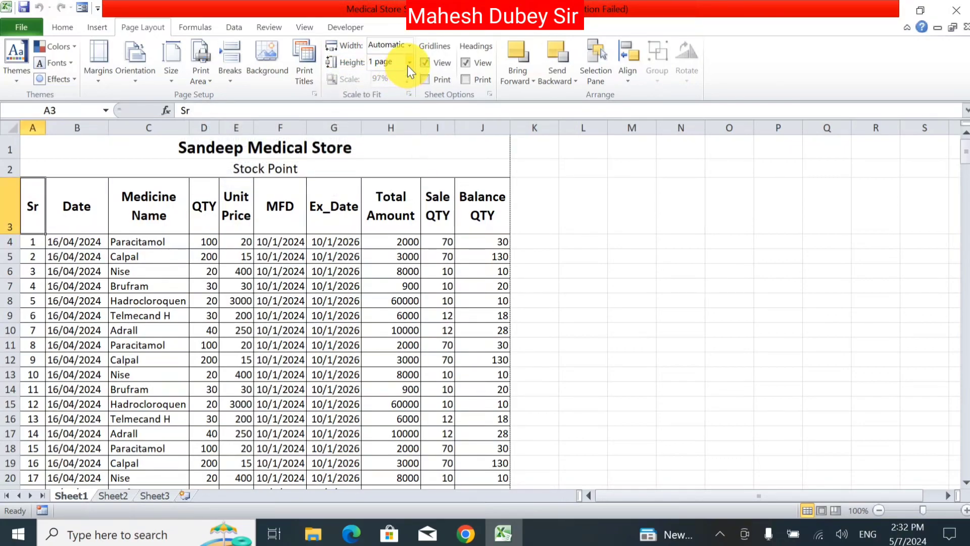
click(408, 63)
click(390, 75)
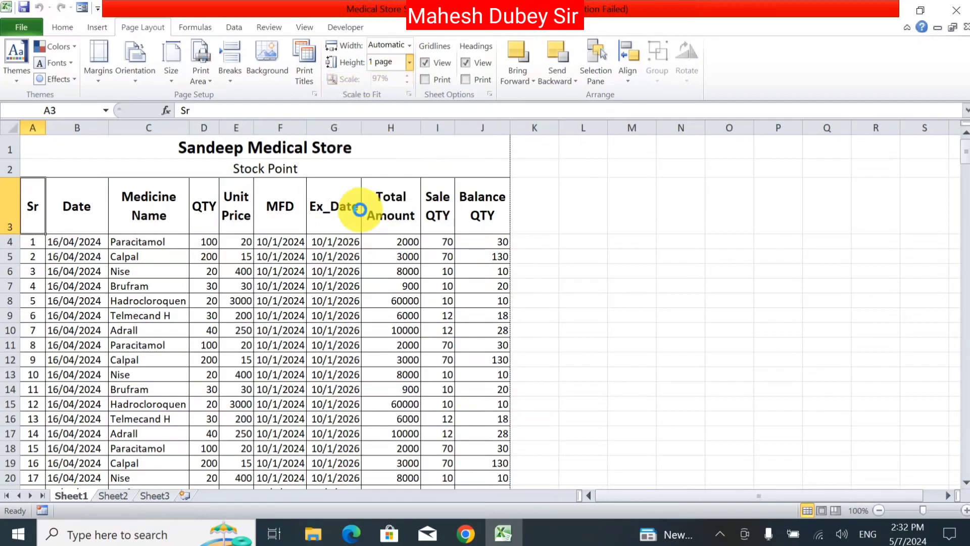
click(337, 244)
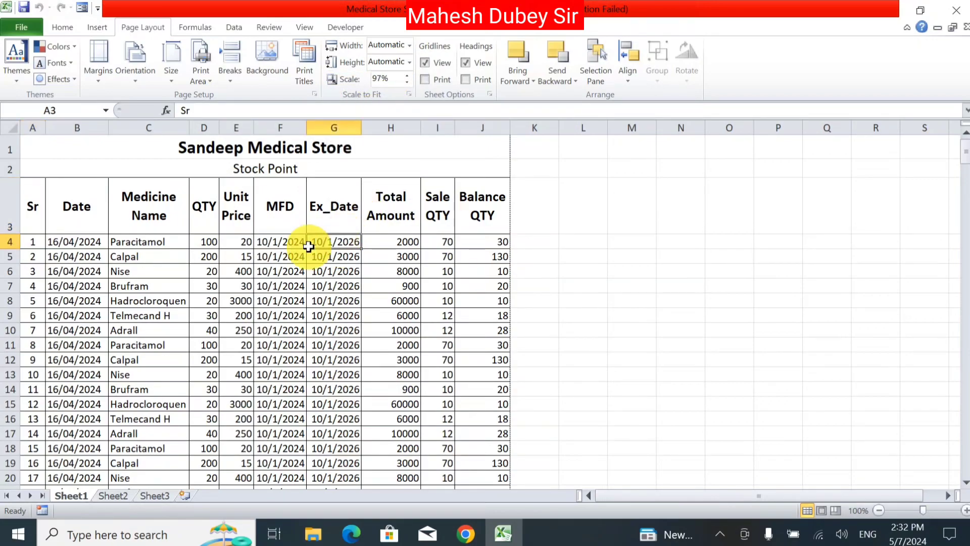
Preview the stock table printing on a single A4 page, then return to the worksheet
click(14, 26)
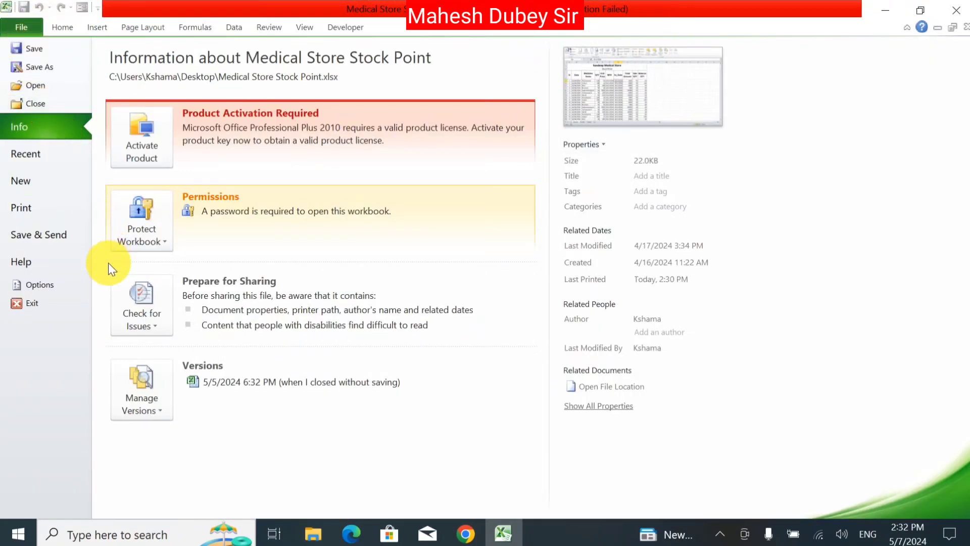
click(33, 209)
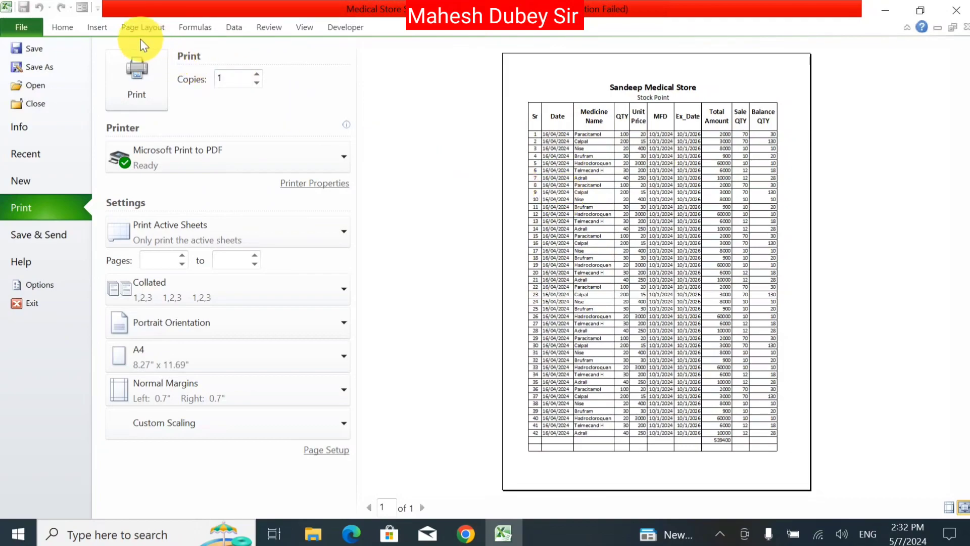
click(117, 32)
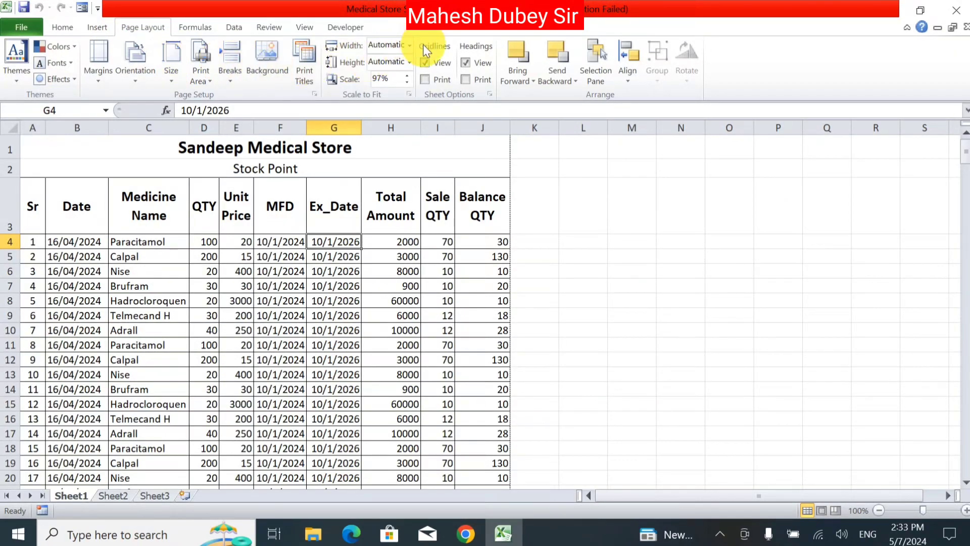
Set print width to 5 pages and page through the preview to page 4 of 4
click(411, 48)
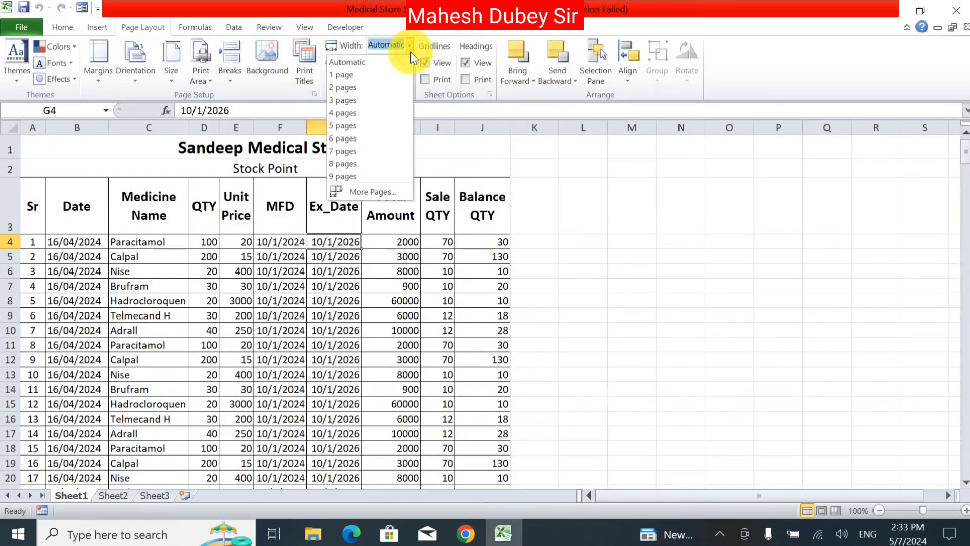
click(352, 123)
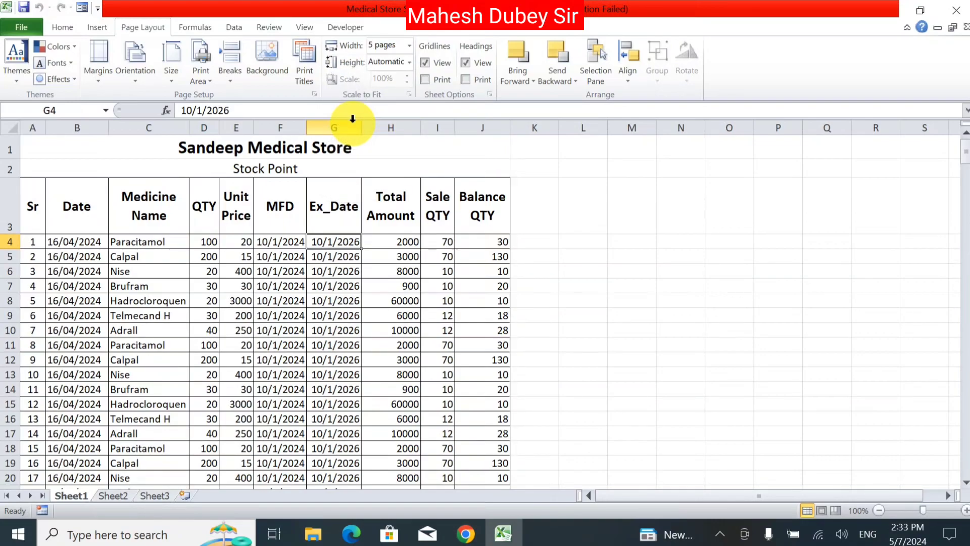
click(15, 23)
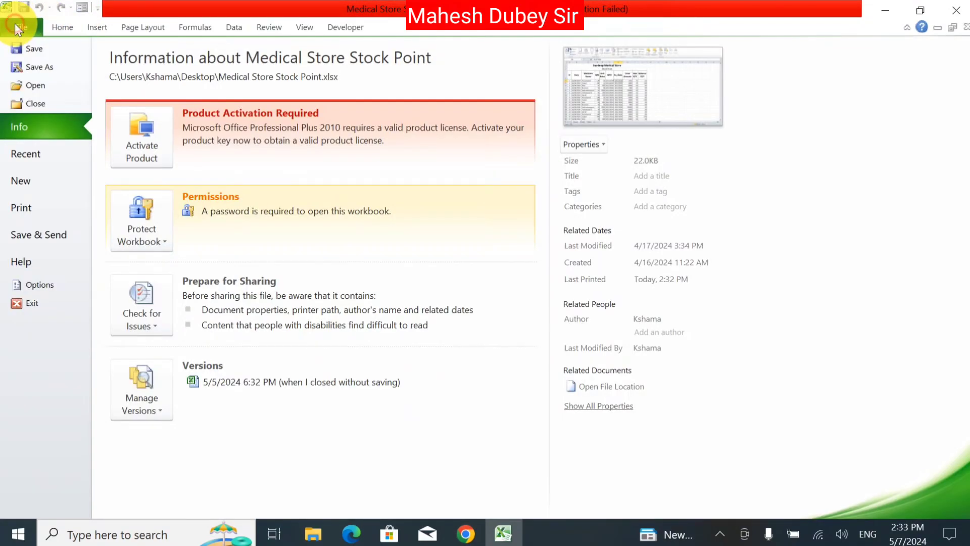
click(53, 204)
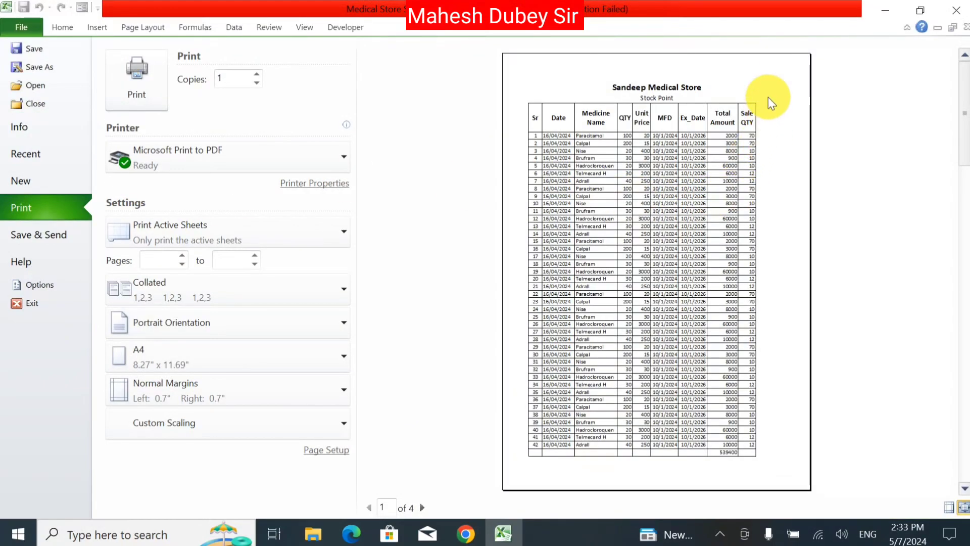
click(425, 509)
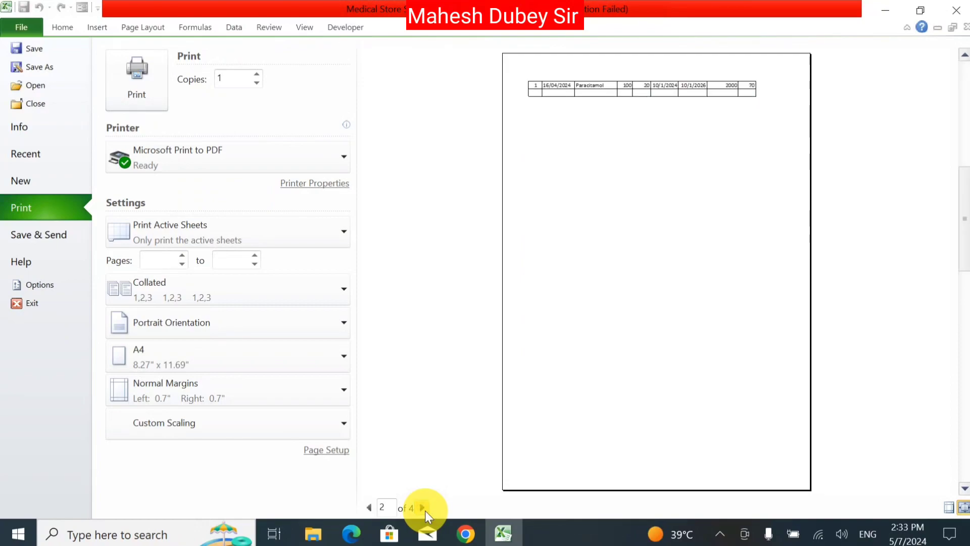
click(425, 509)
click(426, 509)
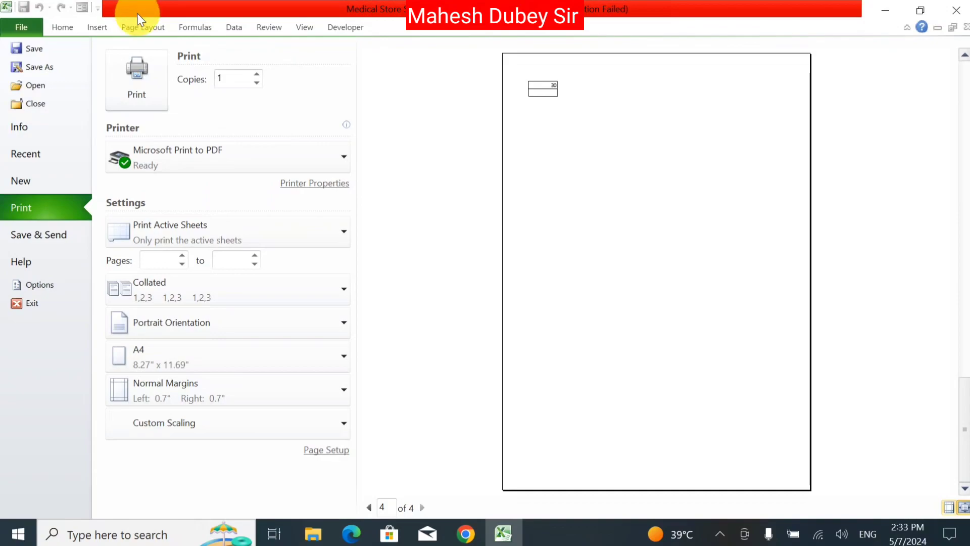
click(140, 27)
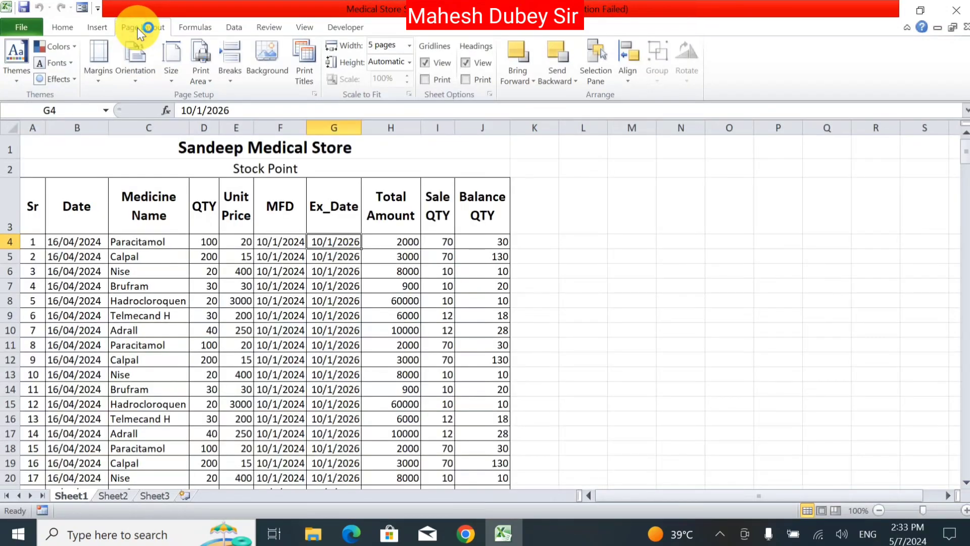
Set print height to 5 pages and page through the 4-page preview before returning
click(410, 63)
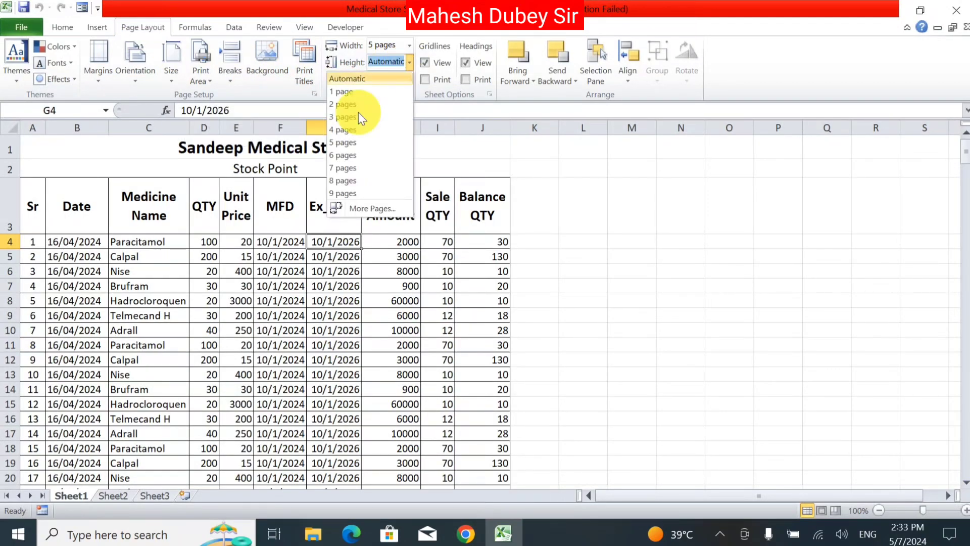
click(356, 144)
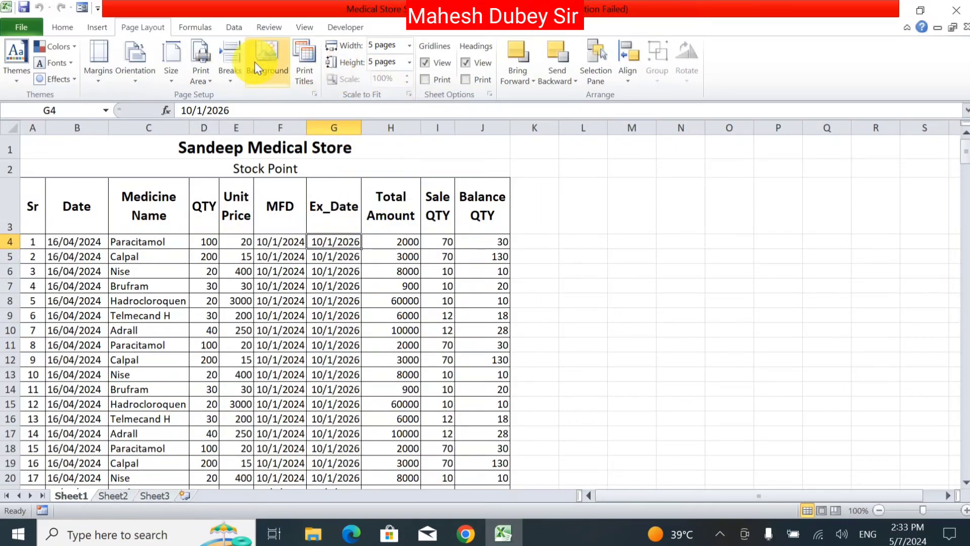
click(19, 31)
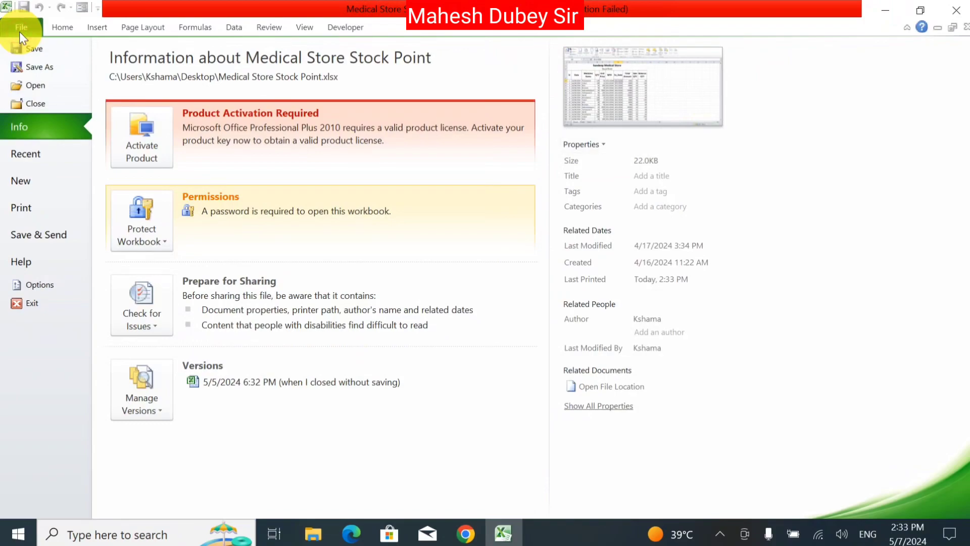
click(39, 208)
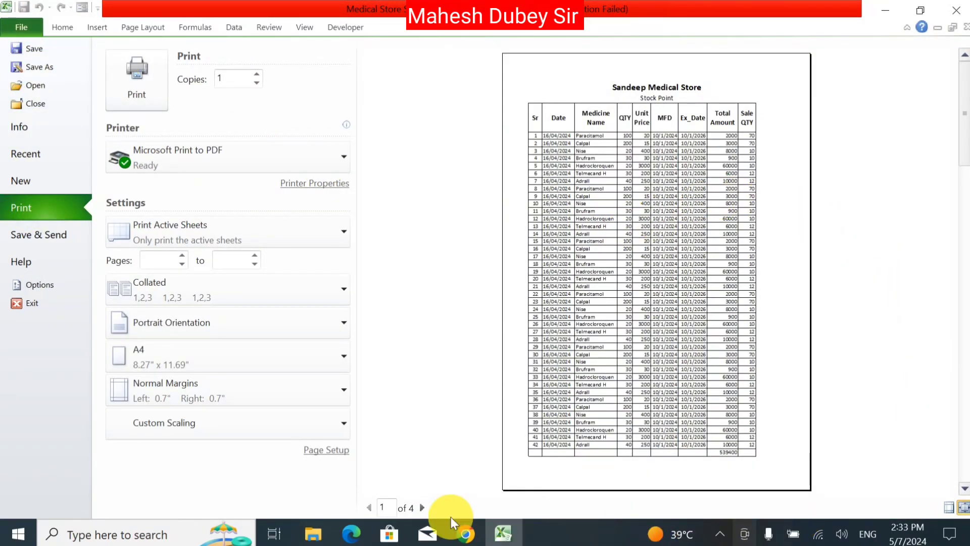
click(423, 505)
click(423, 505)
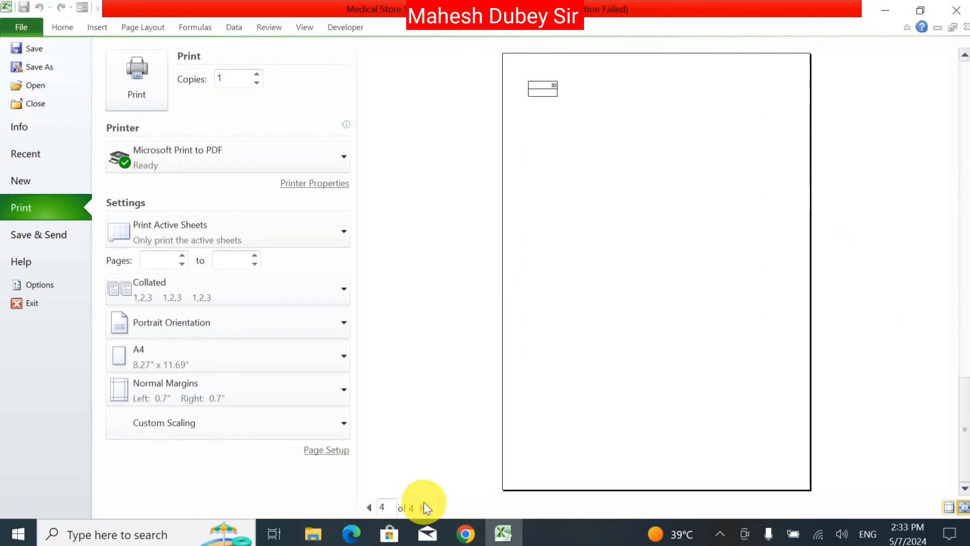
click(152, 32)
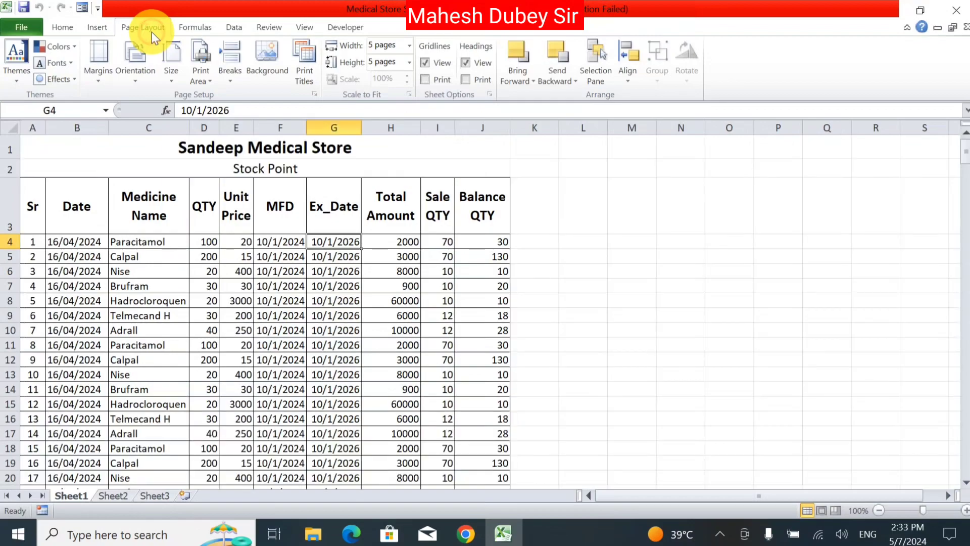
click(409, 45)
Set both print width and height back to Automatic
click(374, 63)
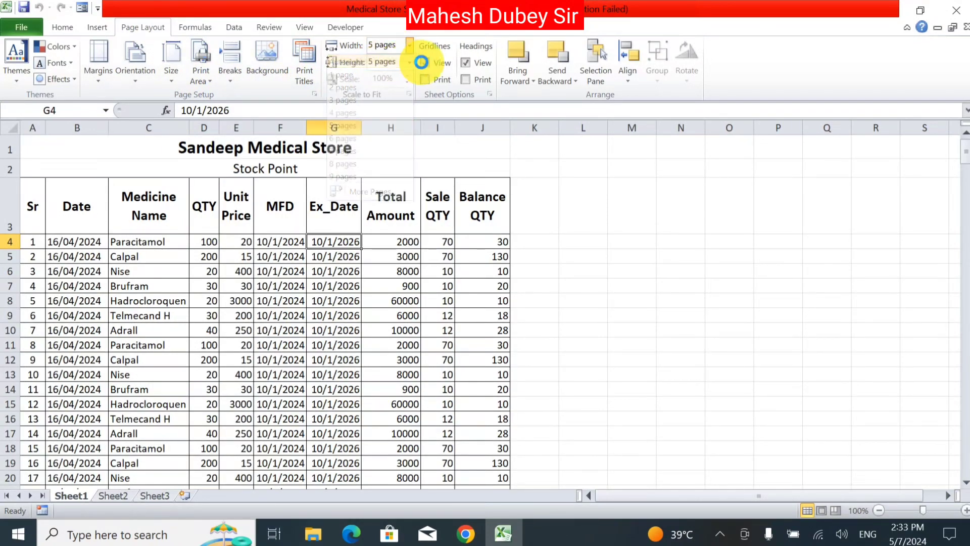
click(410, 63)
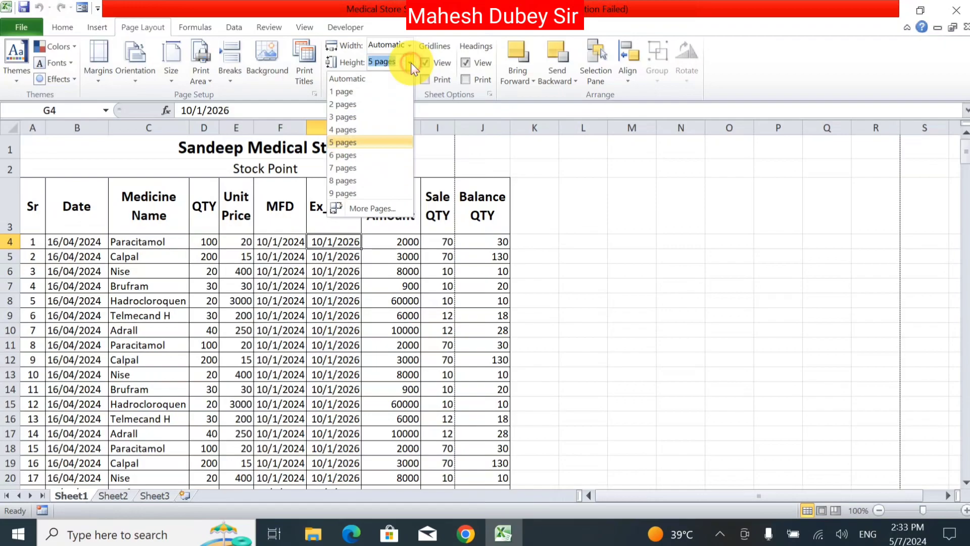
click(374, 80)
Widen columns B and C so Date and Medicine Name fit on one line
drag(28, 205, 392, 202)
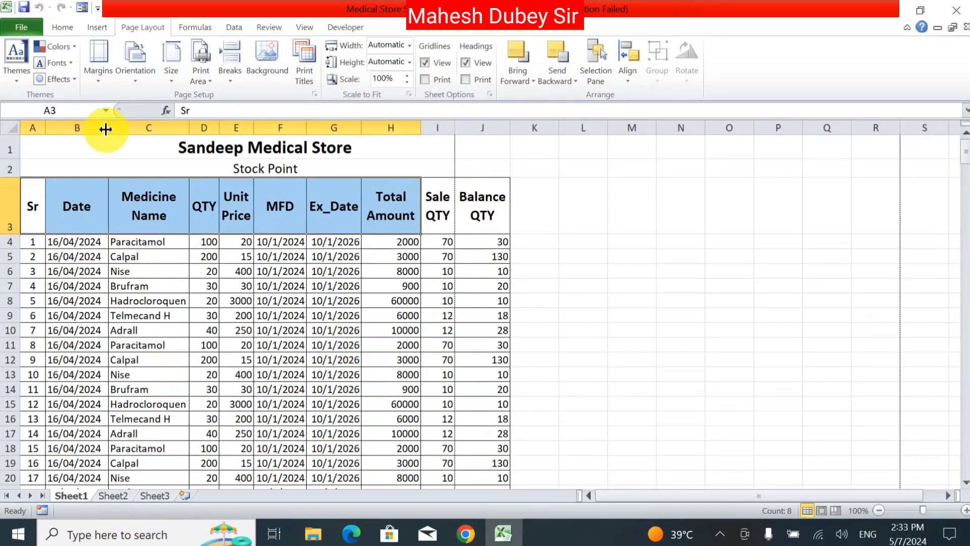
drag(107, 130, 127, 129)
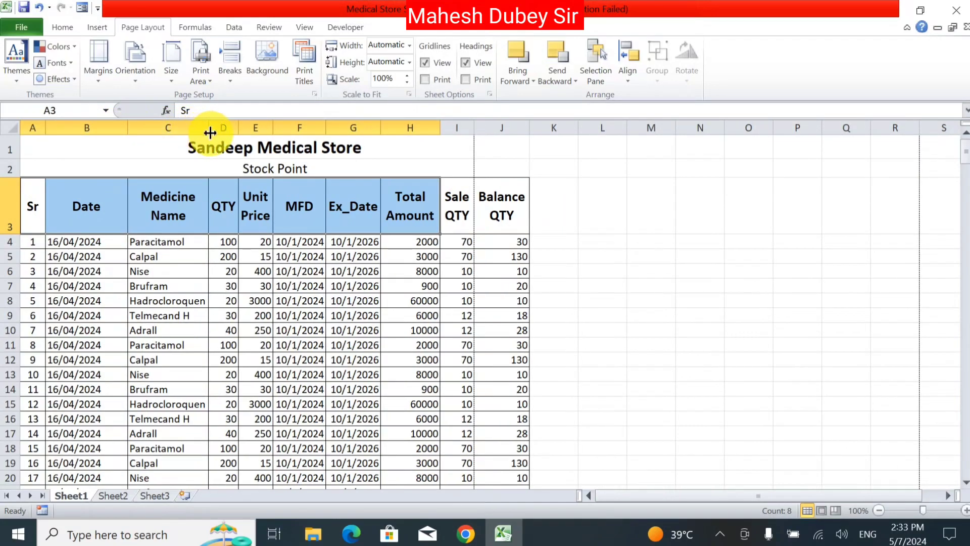
drag(210, 132, 231, 130)
click(323, 271)
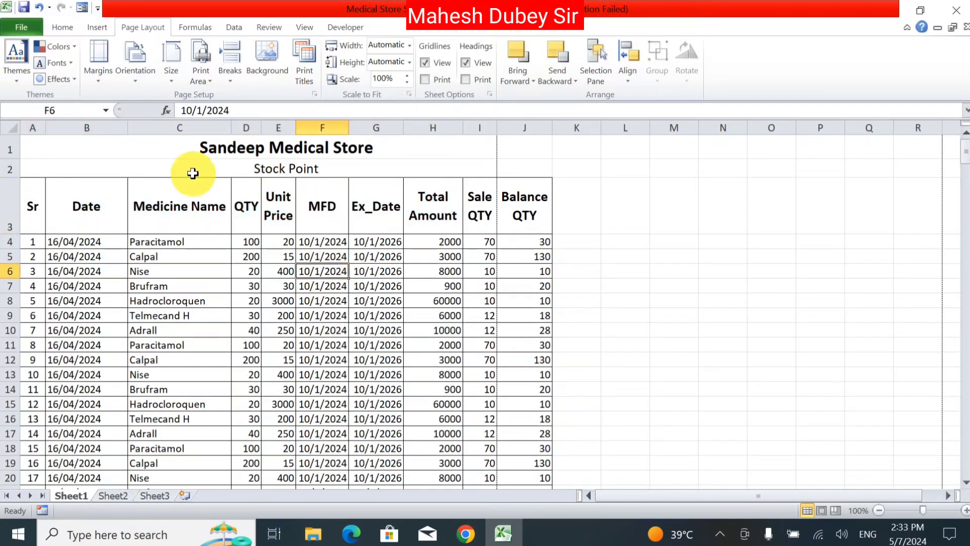
click(17, 28)
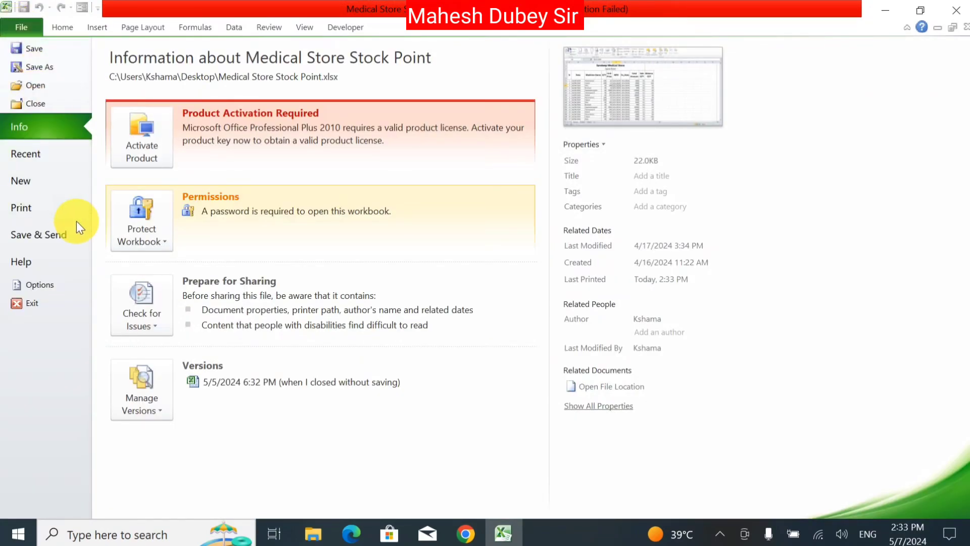
Preview the printout with the wider columns and return to the sheet
click(50, 213)
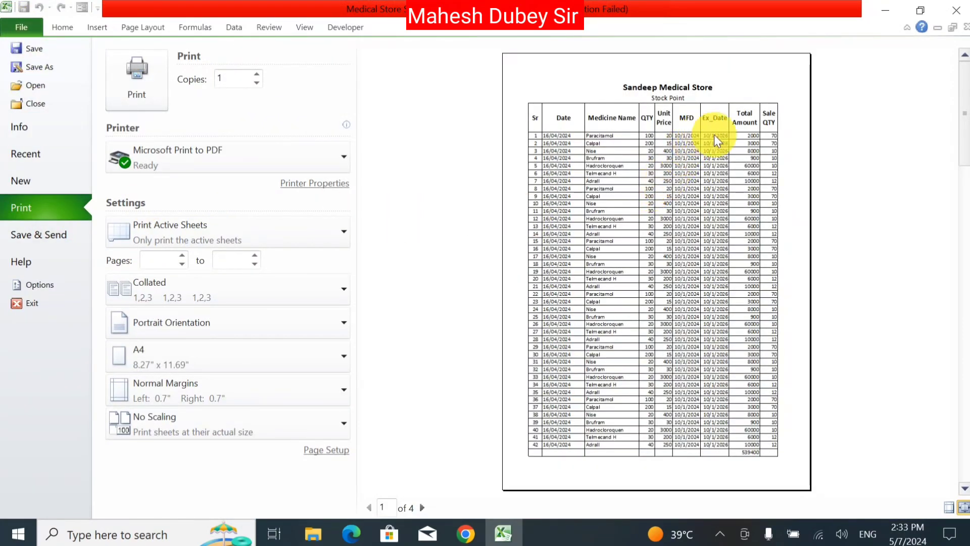
click(423, 508)
key(Escape)
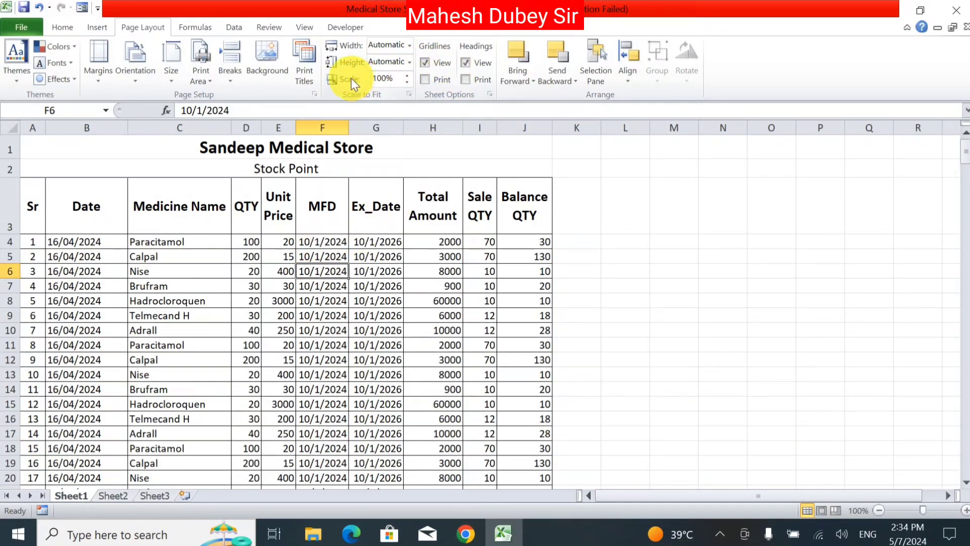
Adjust the Scale box from 85% up to 90%
click(408, 82)
click(408, 82)
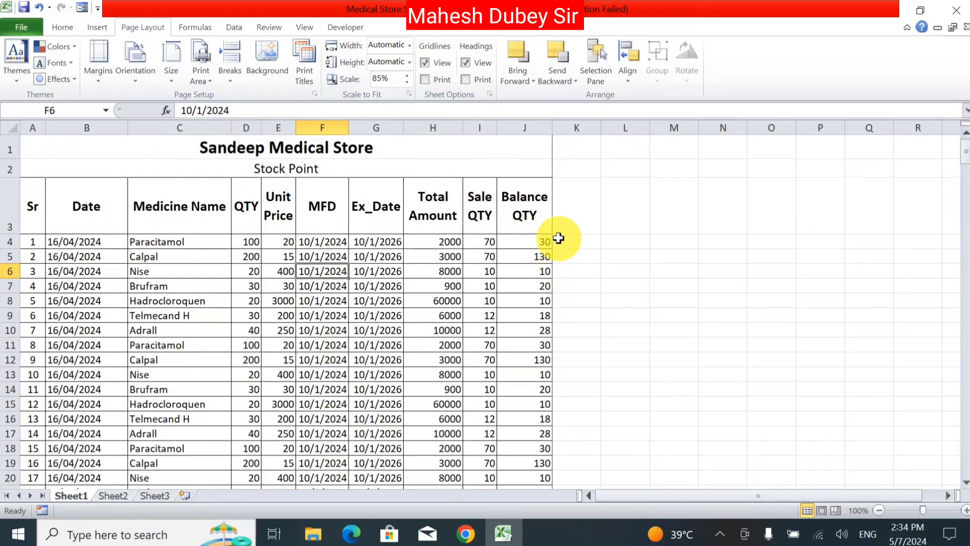
click(407, 75)
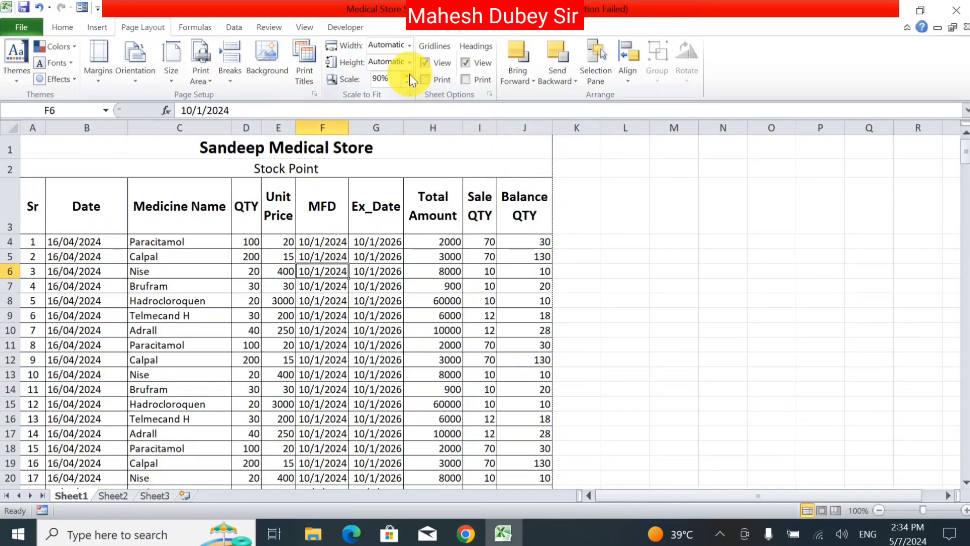
View the Stock Point table's print preview, then return to the worksheet at 100% scale
click(21, 27)
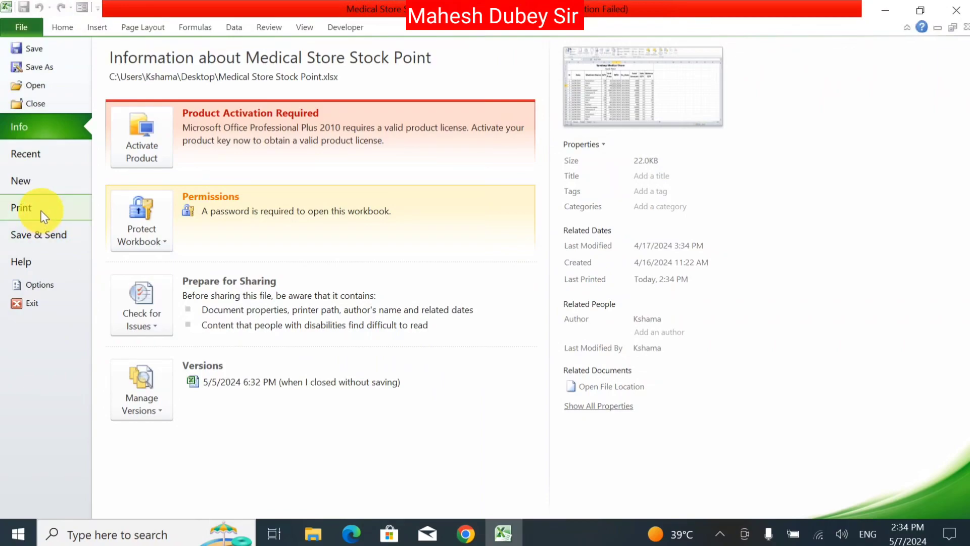
click(28, 208)
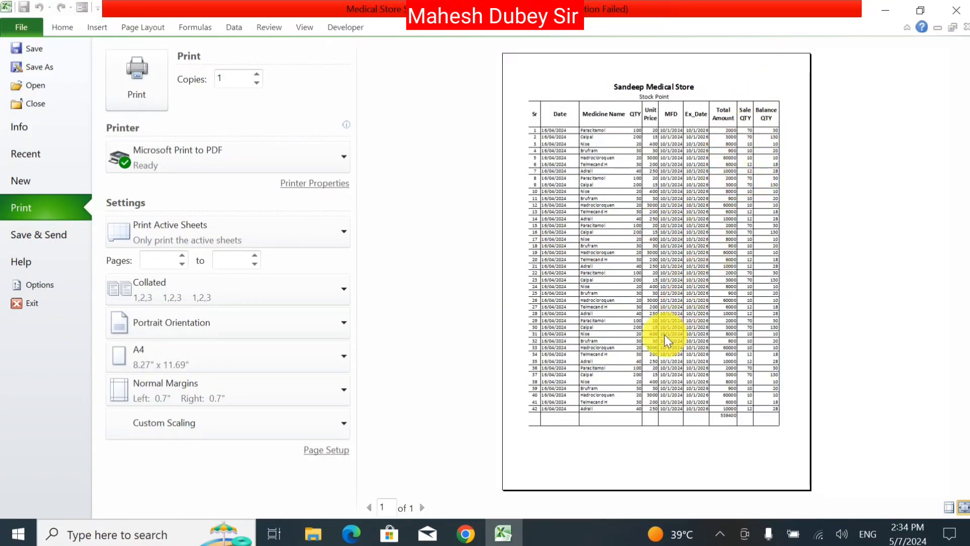
key(Escape)
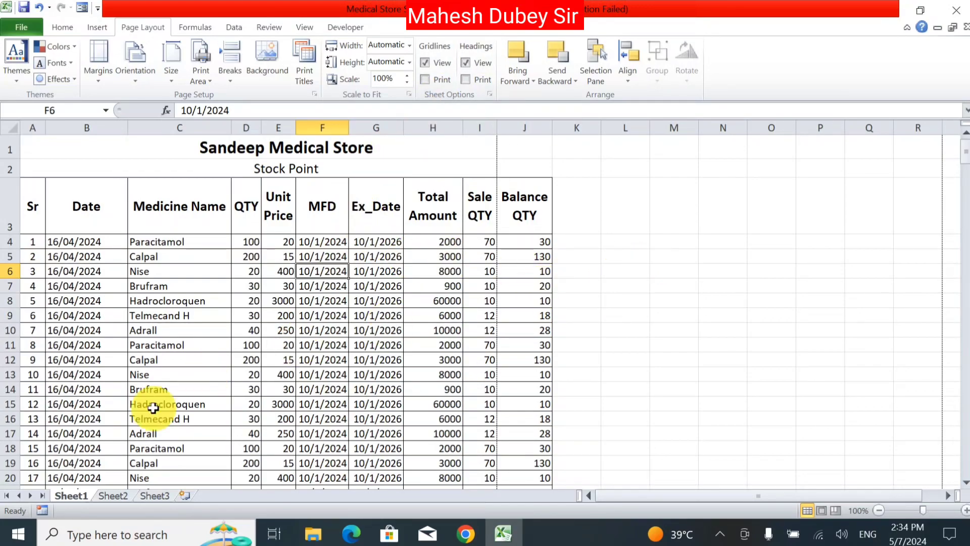
On Sheet2, hide the on-screen gridlines, set gridlines to print, and open the File view
click(113, 495)
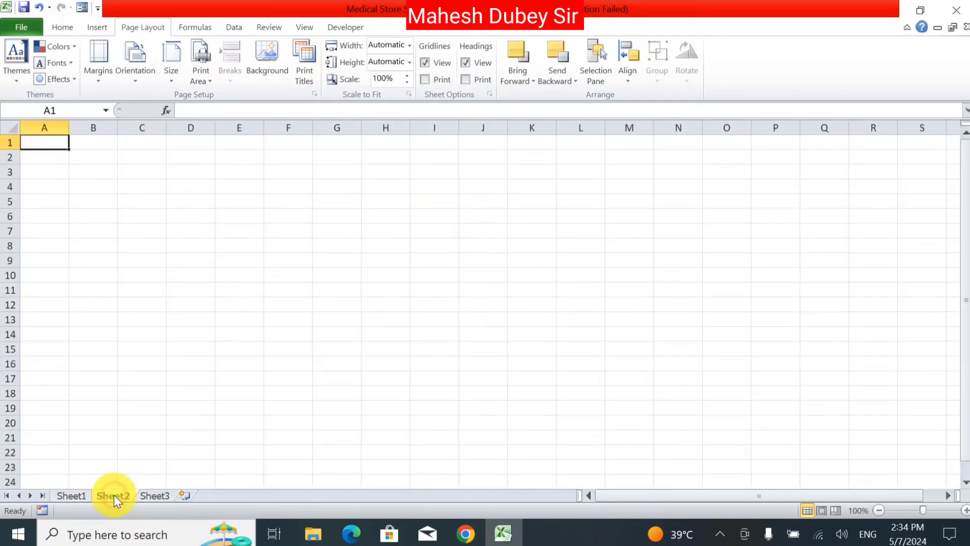
click(257, 304)
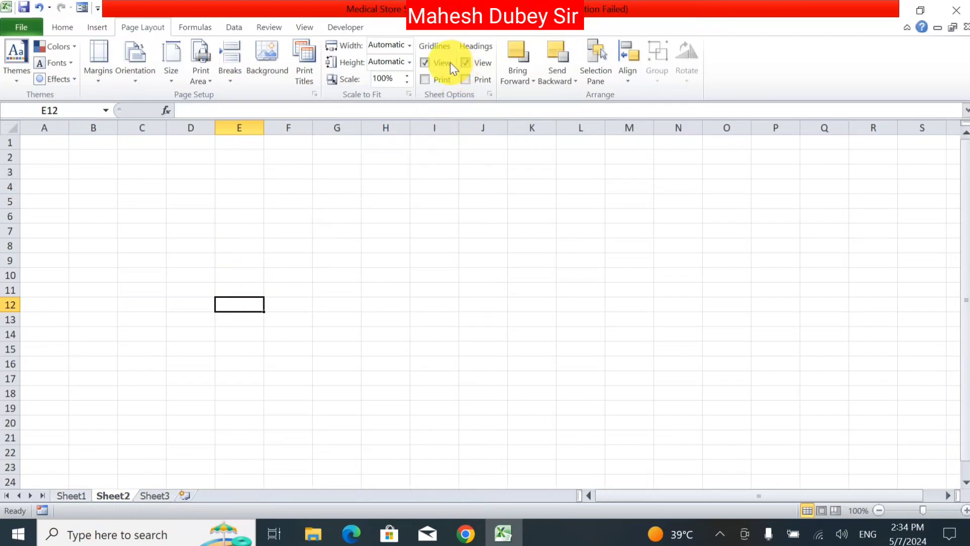
click(425, 61)
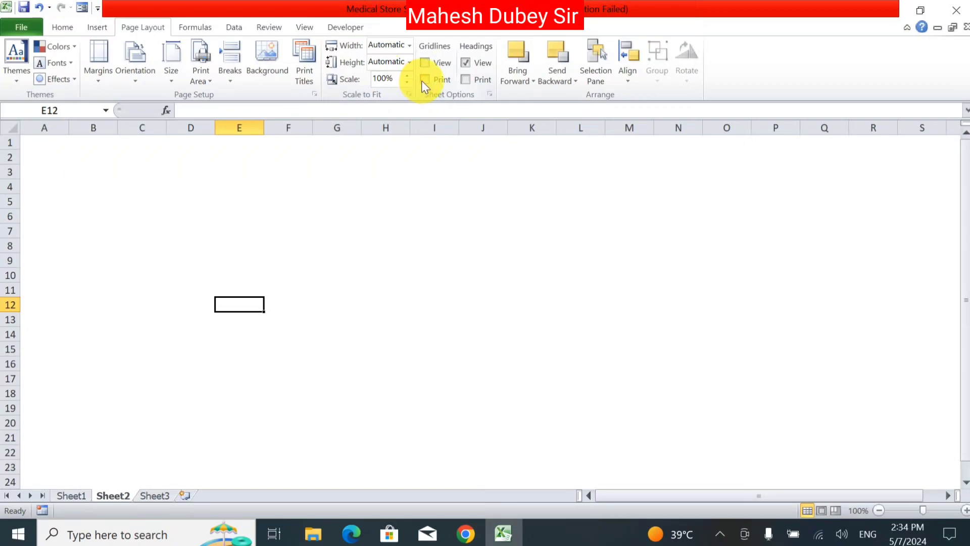
click(423, 79)
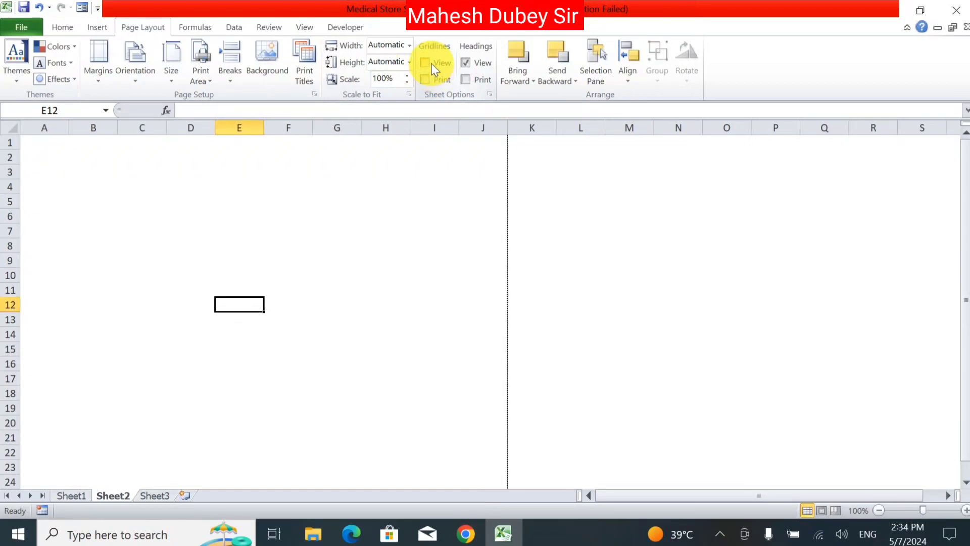
click(66, 175)
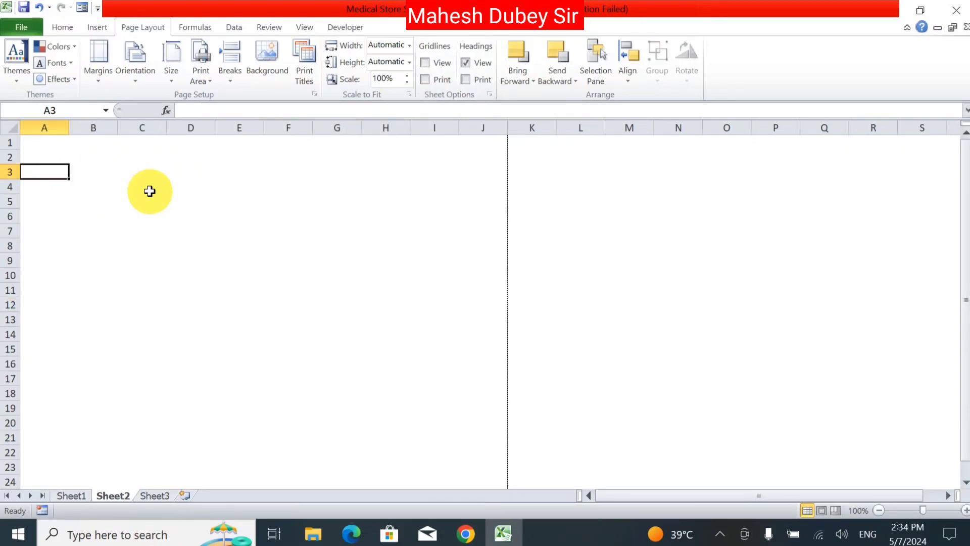
click(444, 68)
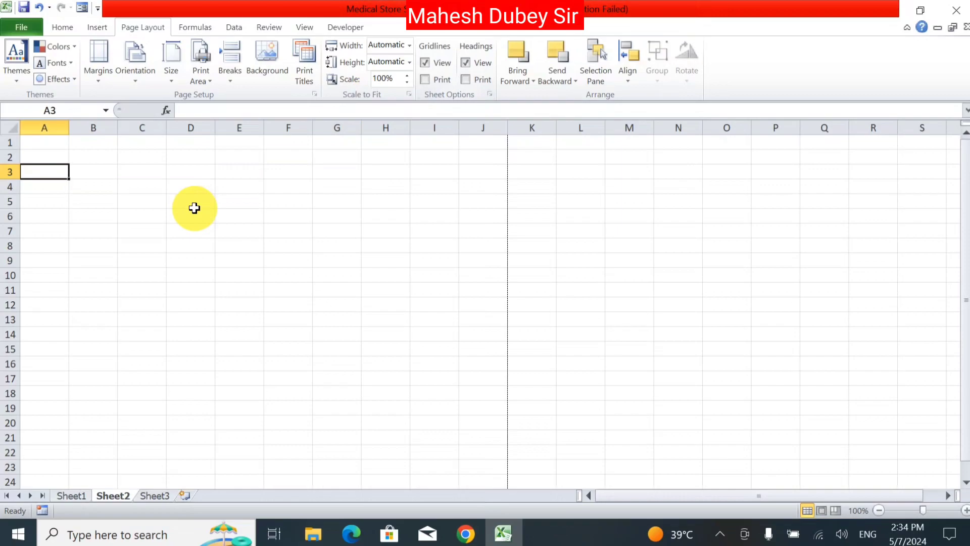
click(442, 65)
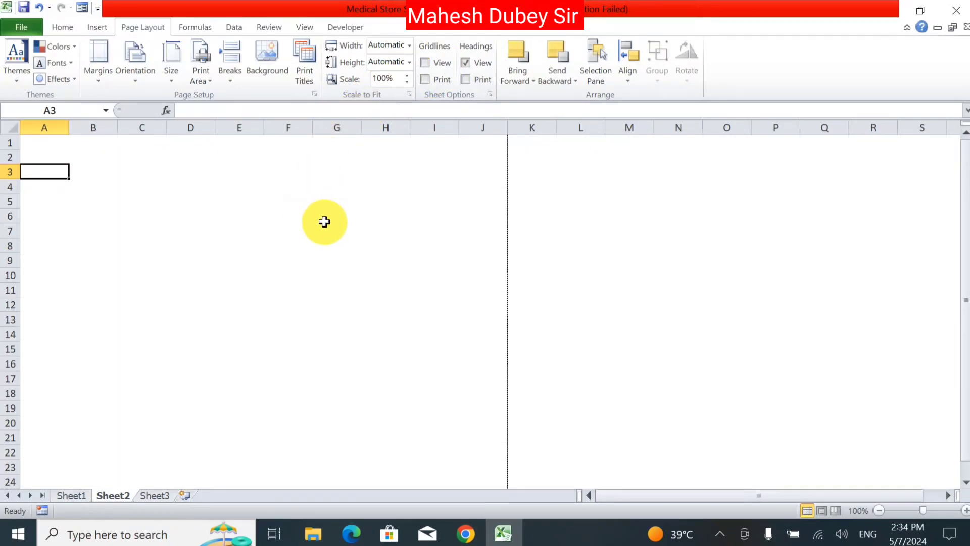
click(430, 80)
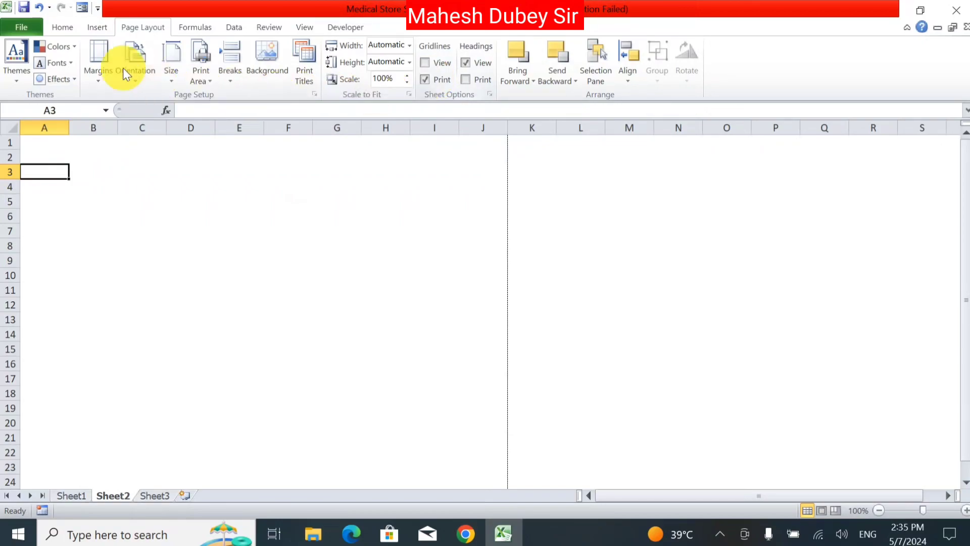
click(28, 29)
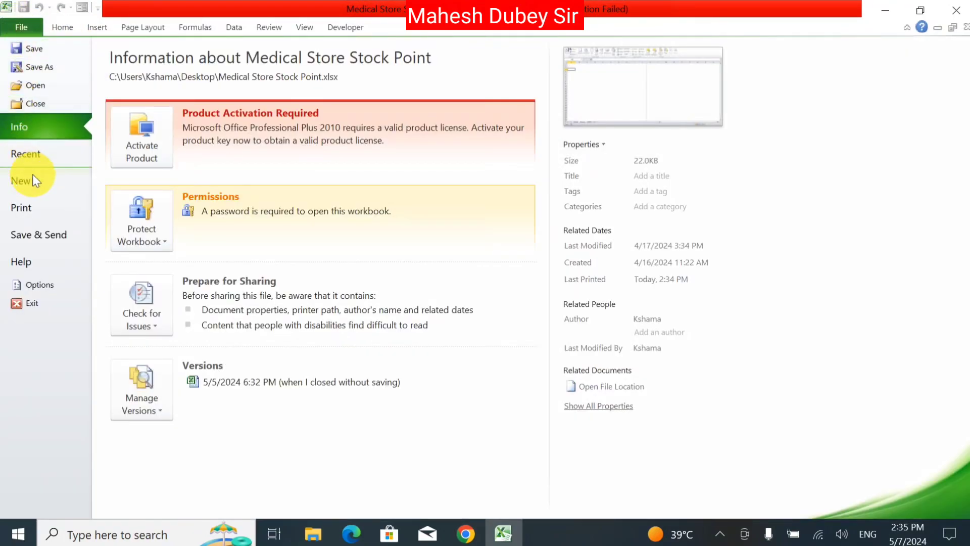
Preview Sheet2's printout, then enter ghfgh, hgf and fgh in A3, A4 and A5
click(40, 216)
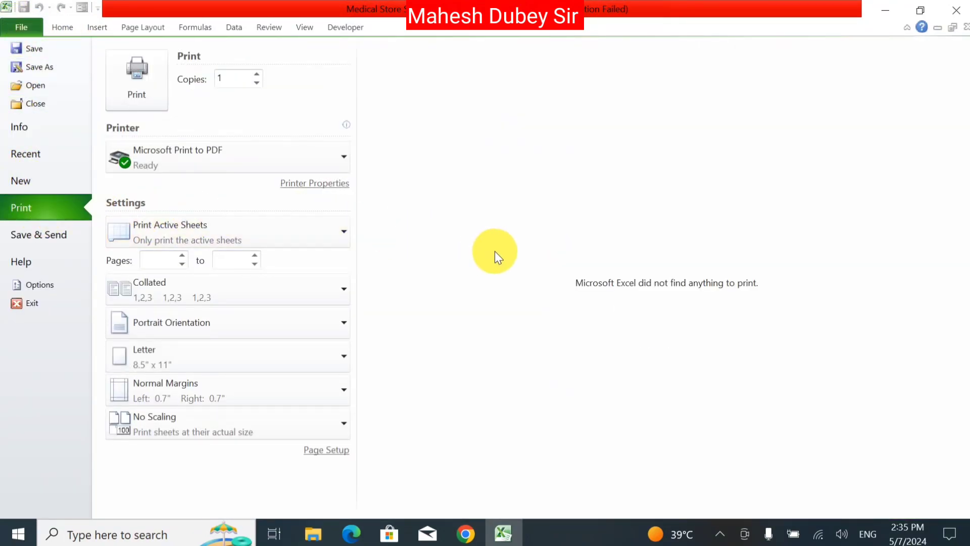
key(Escape)
text(ghfgh)
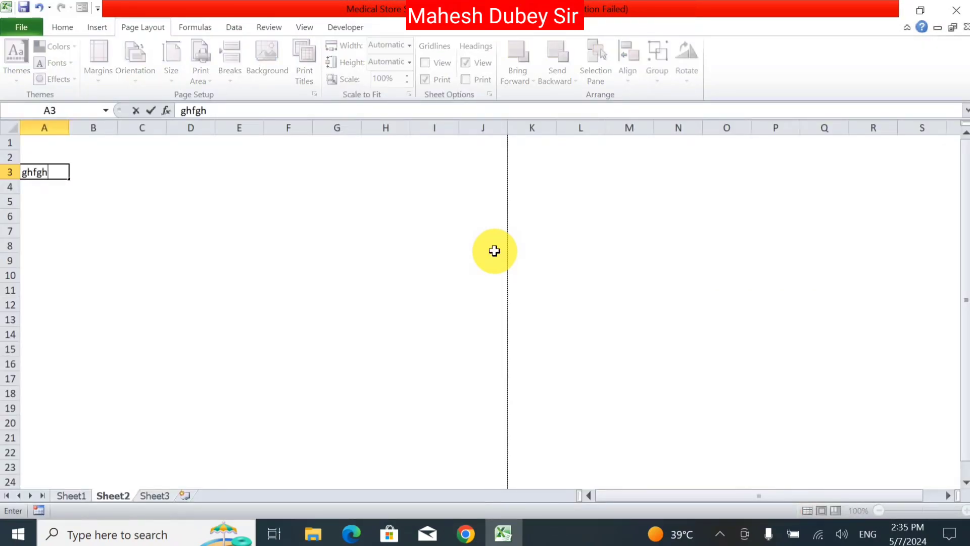
key(Return)
text(hgf)
key(Return)
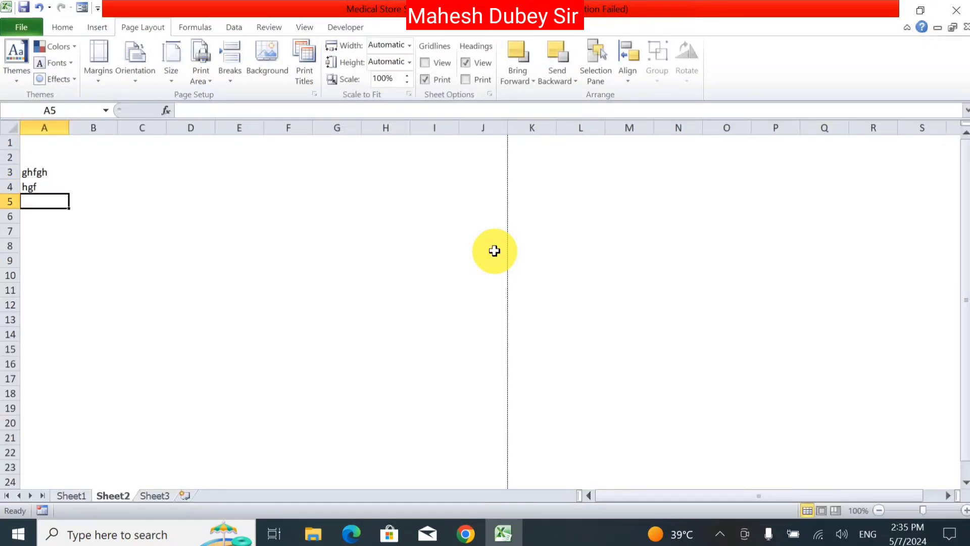
text(fgh)
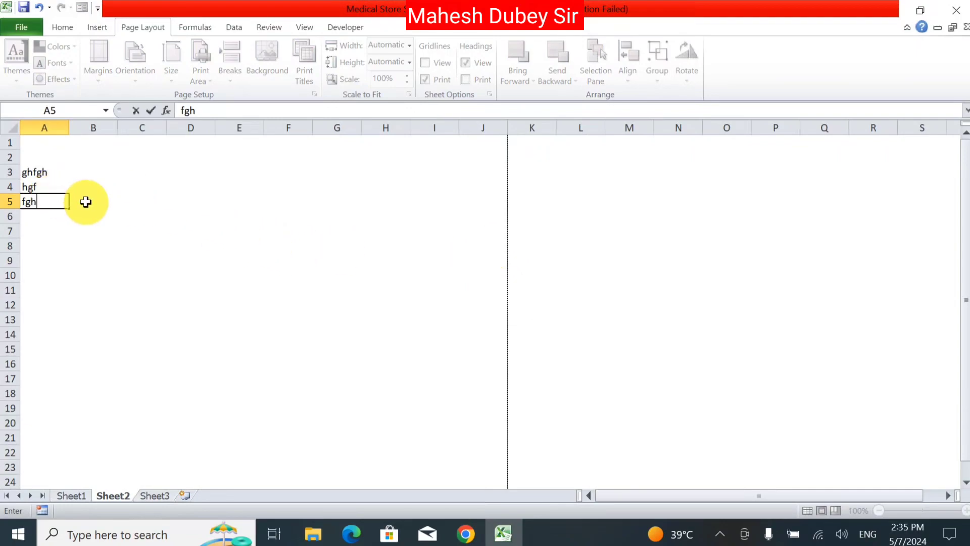
Enter ghfgh in B5 and hghj in B4, then check the gridlines in print preview
click(86, 202)
text(ghfgh)
click(86, 192)
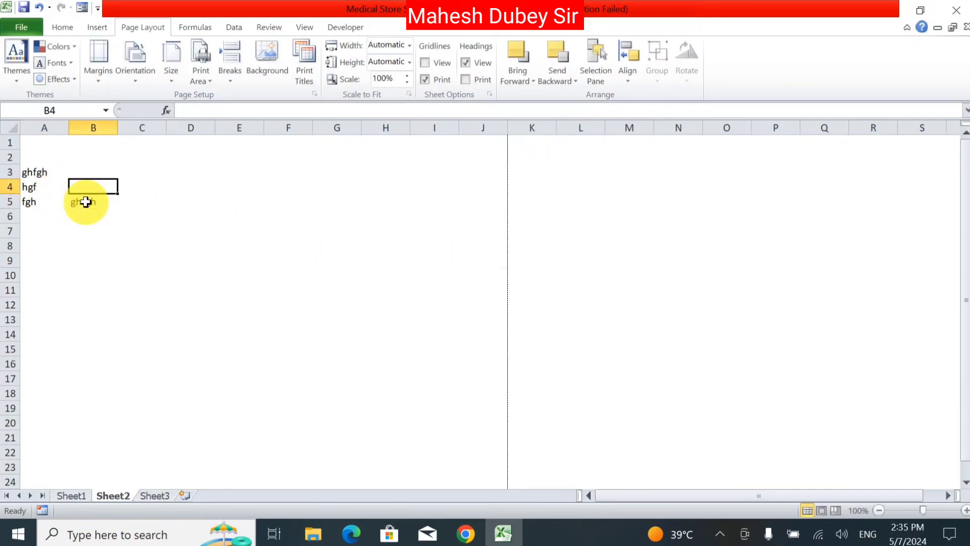
text(hghj)
click(112, 224)
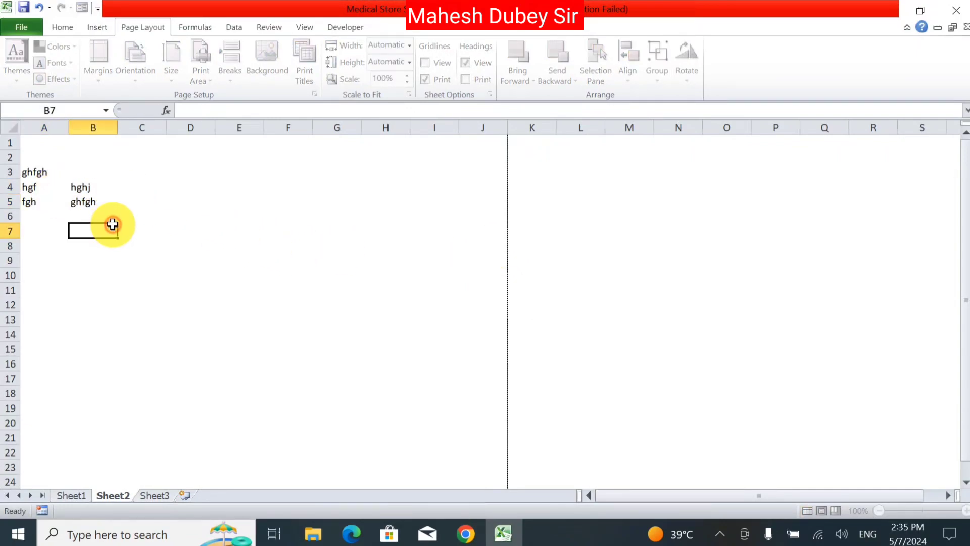
click(21, 26)
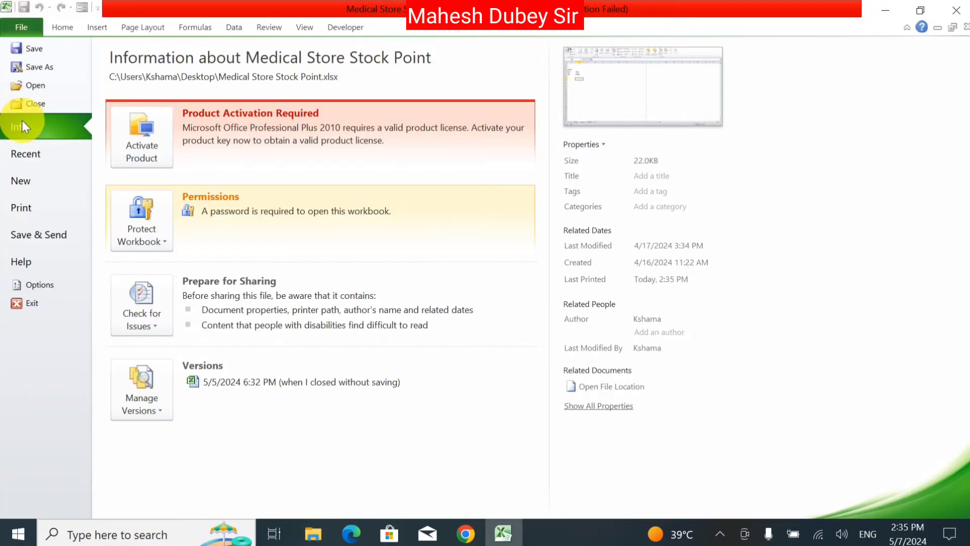
click(29, 213)
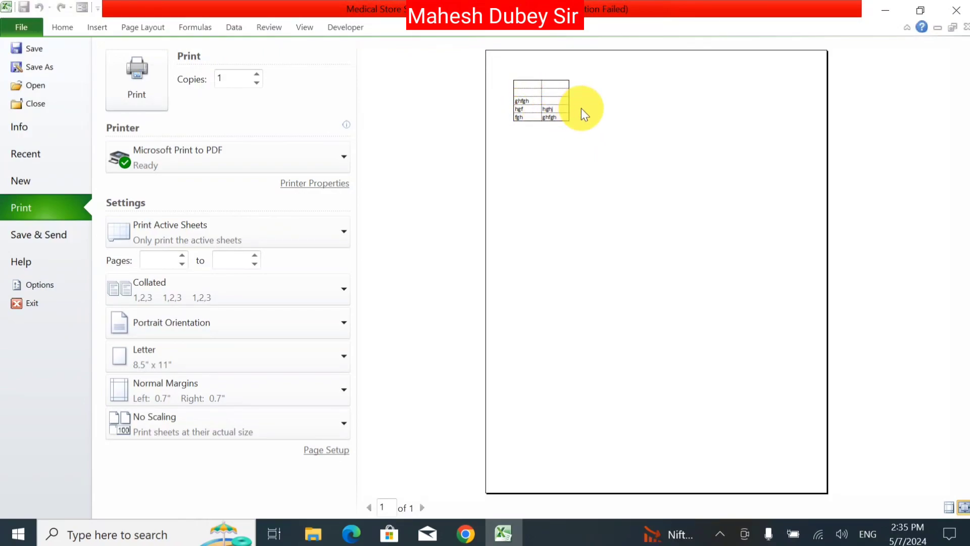
key(Escape)
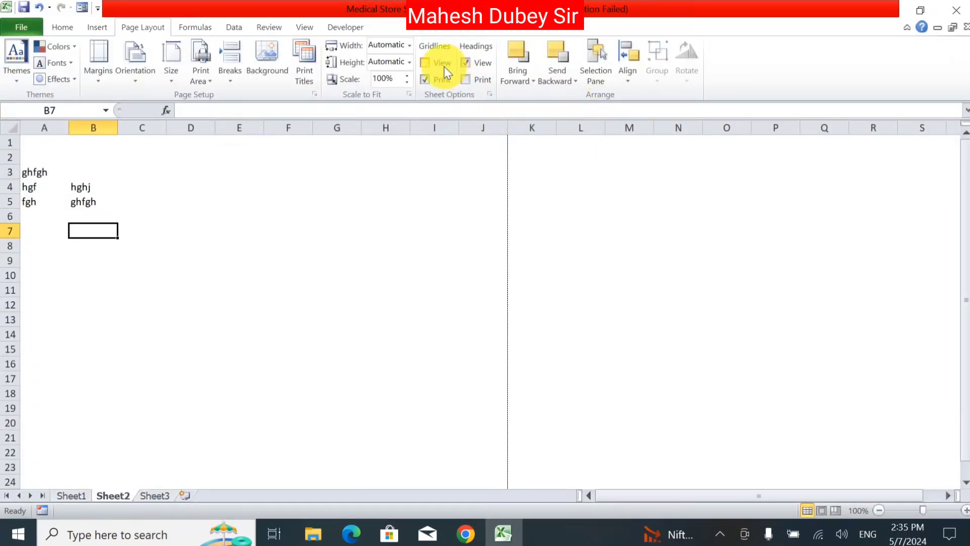
click(441, 66)
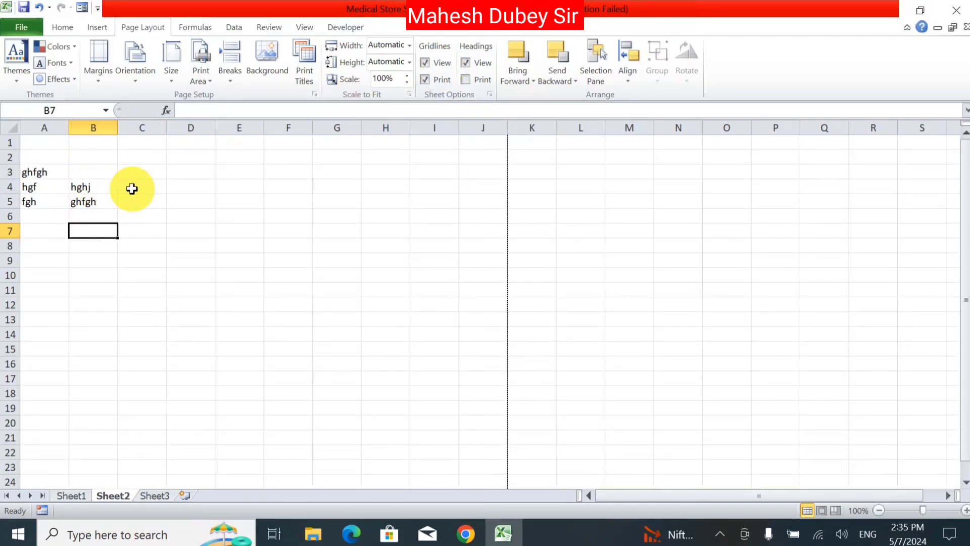
click(471, 62)
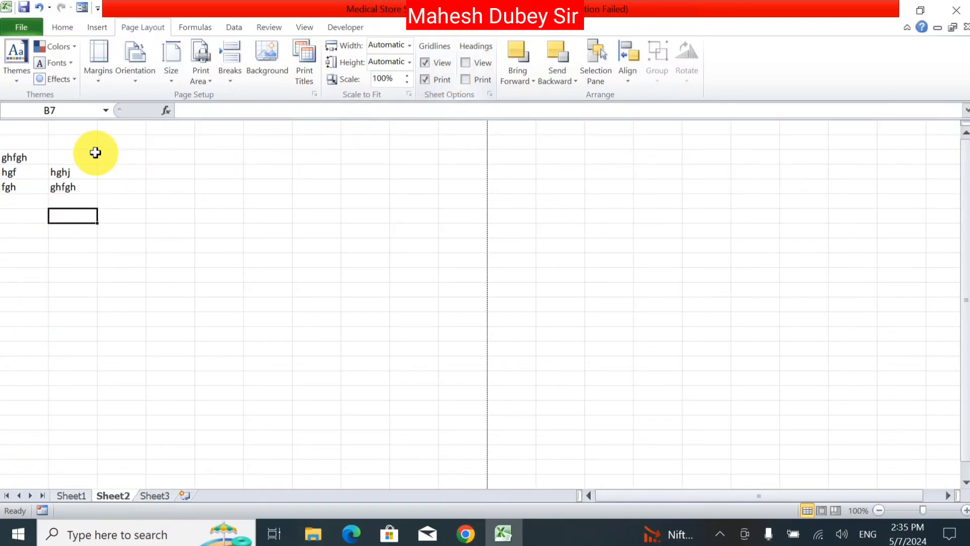
click(467, 65)
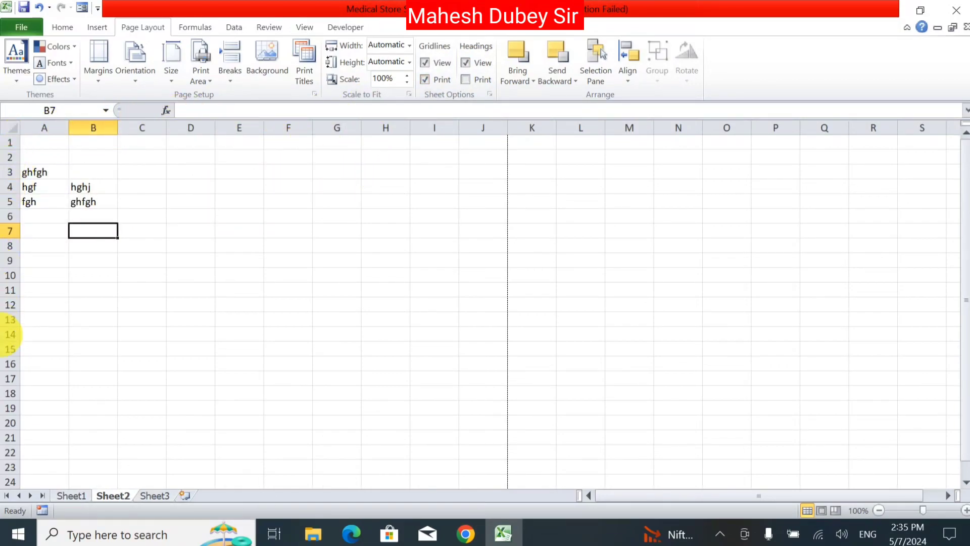
click(465, 63)
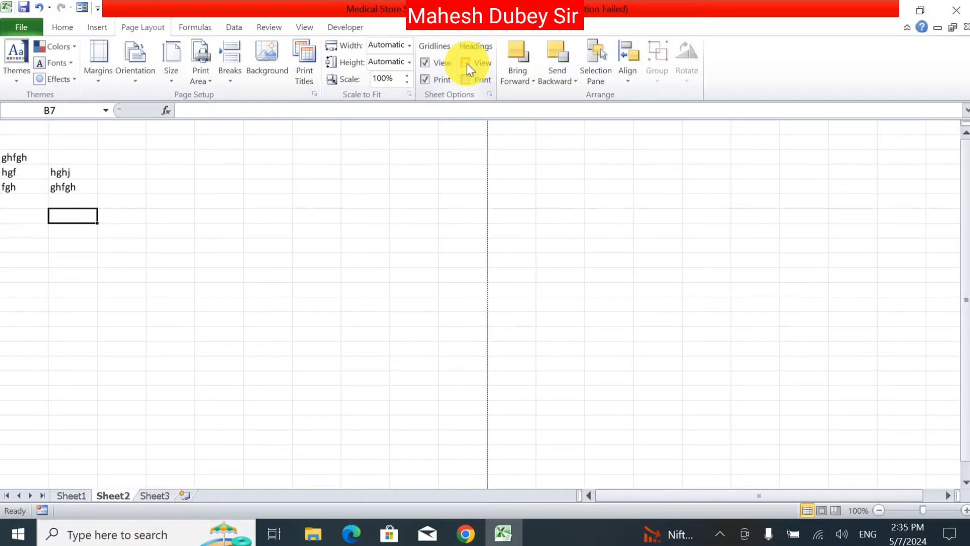
click(466, 63)
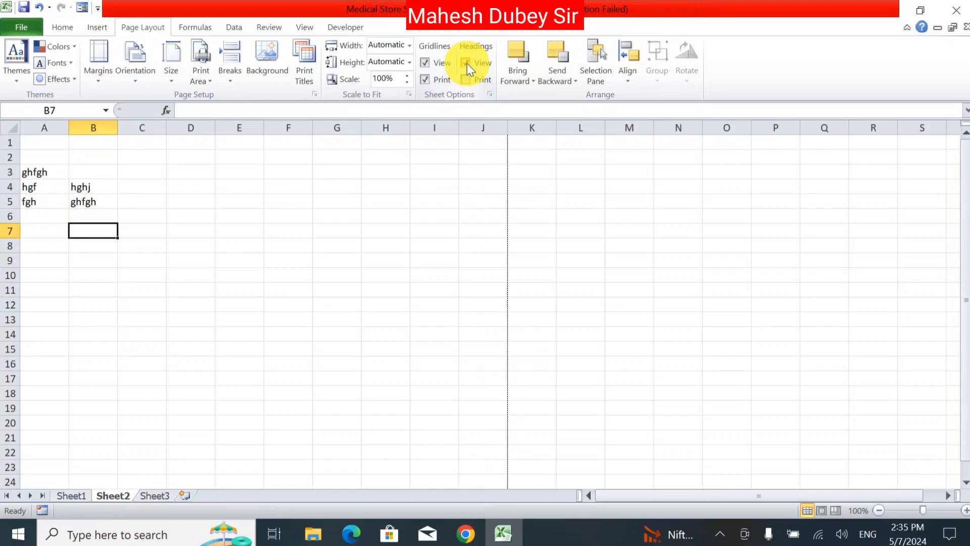
click(466, 63)
click(466, 63)
Turn on printing of row and column headings and confirm them in the print preview
click(11, 25)
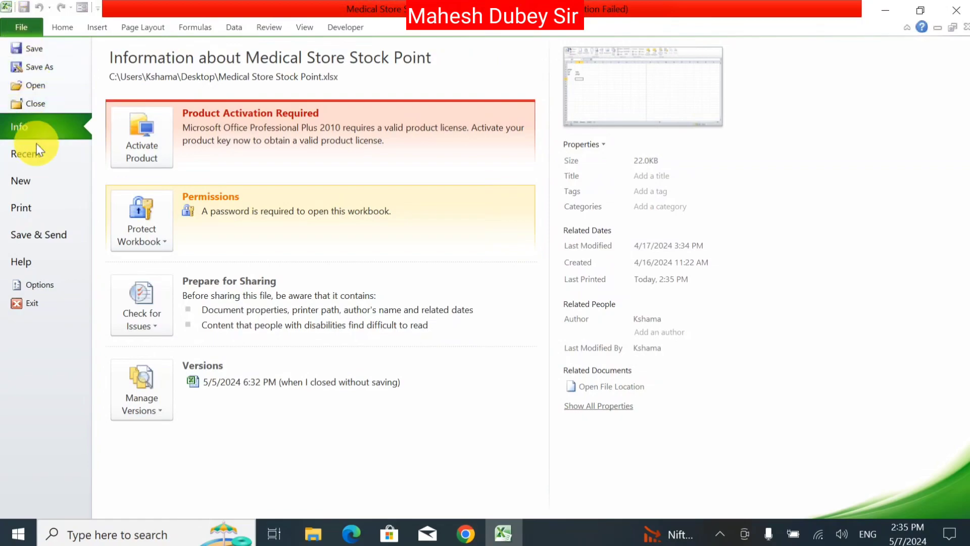
click(36, 208)
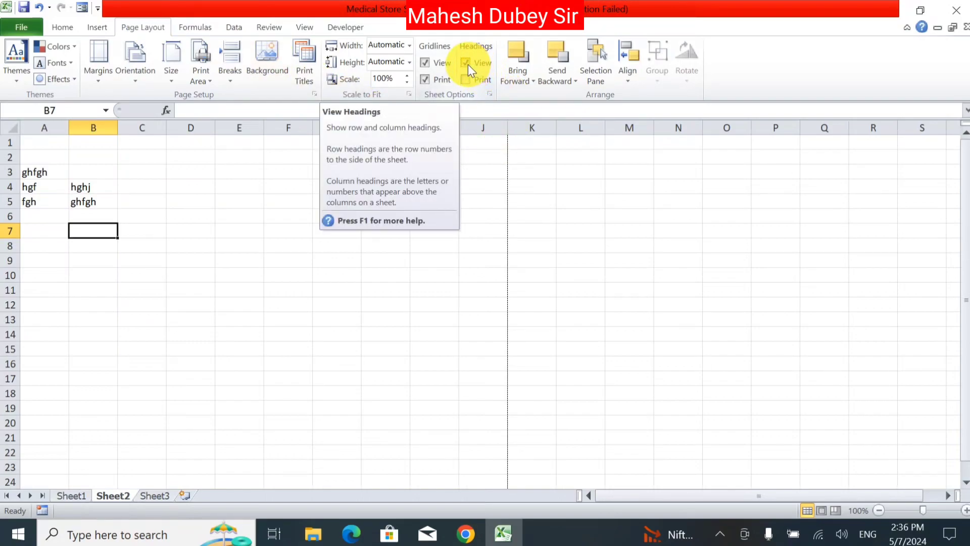
click(467, 79)
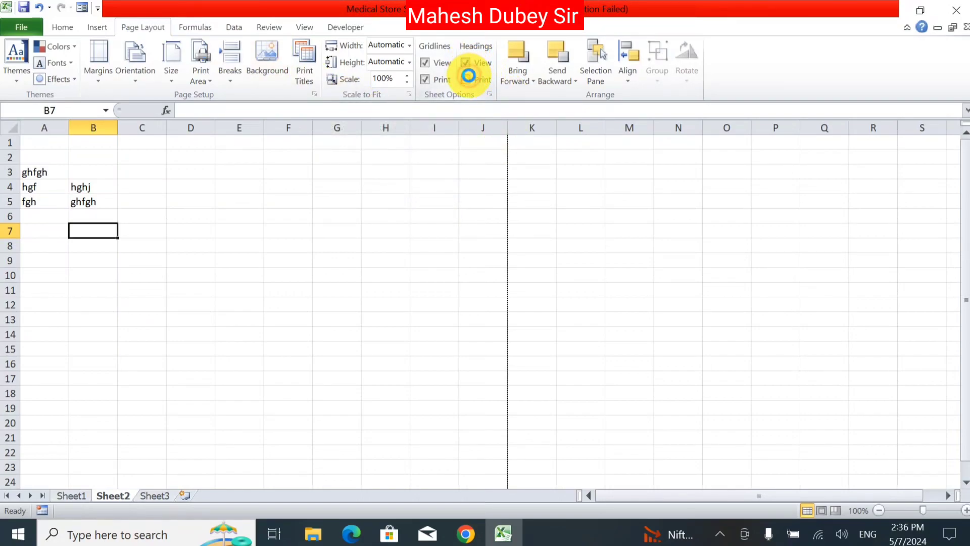
click(11, 20)
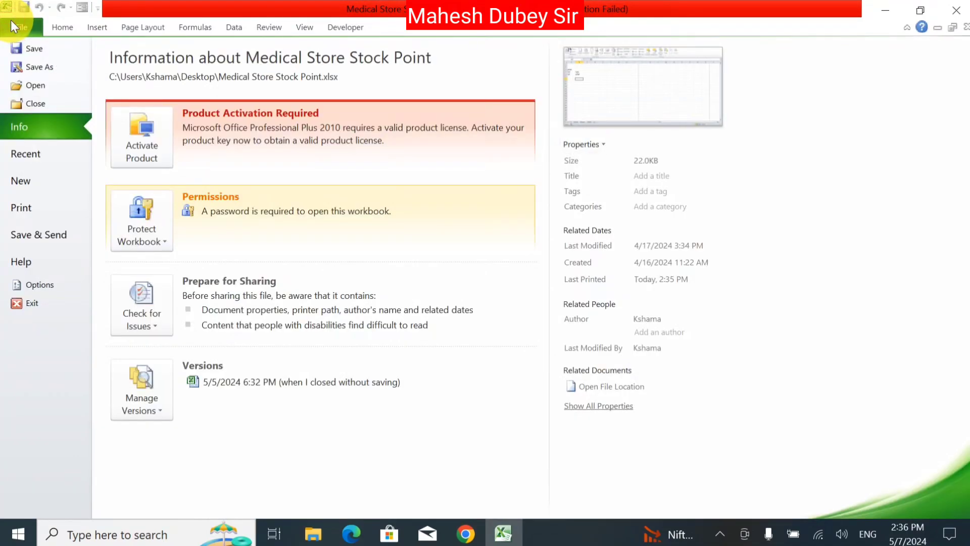
click(50, 202)
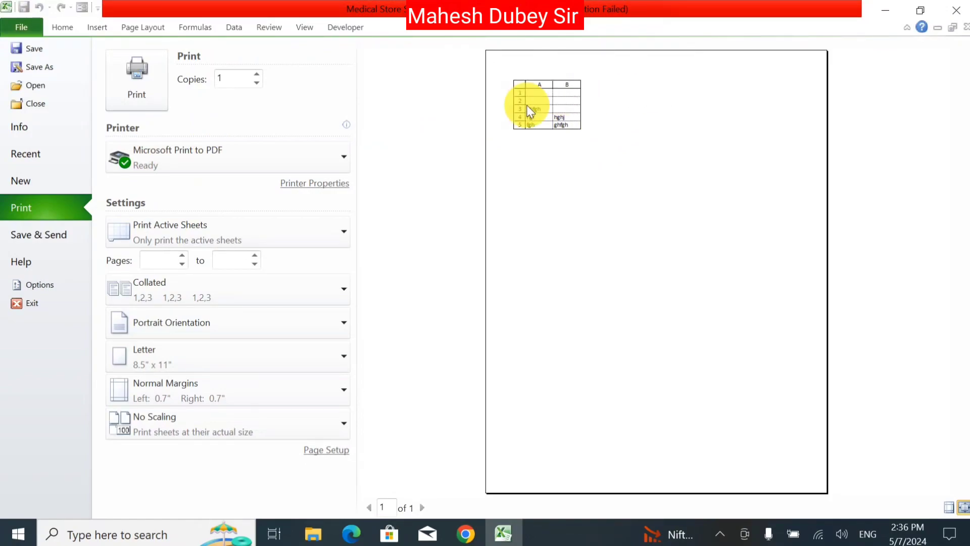
key(Escape)
Fill C7, D7 and E7 with vgdg, hggh and erer
key(Right)
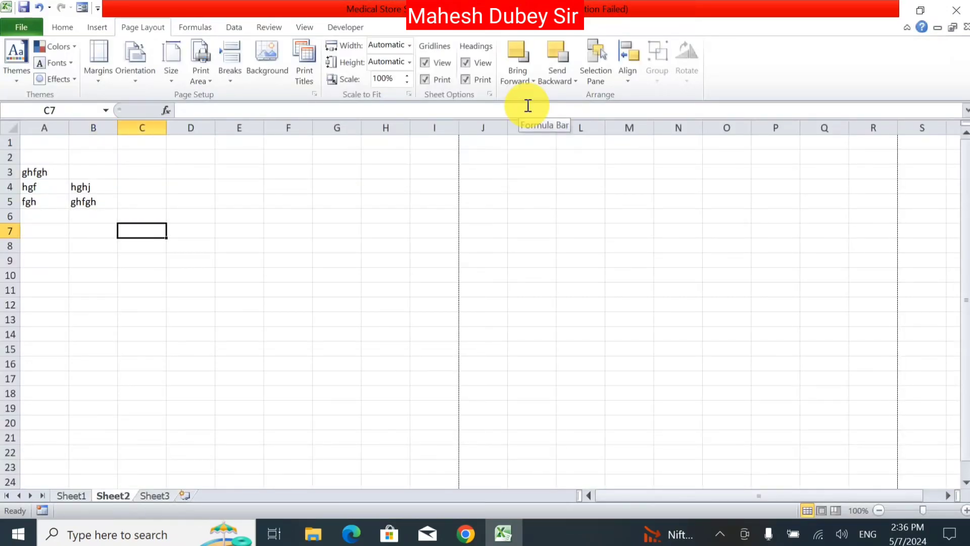
text(vgdg)
key(Right)
text(hg)
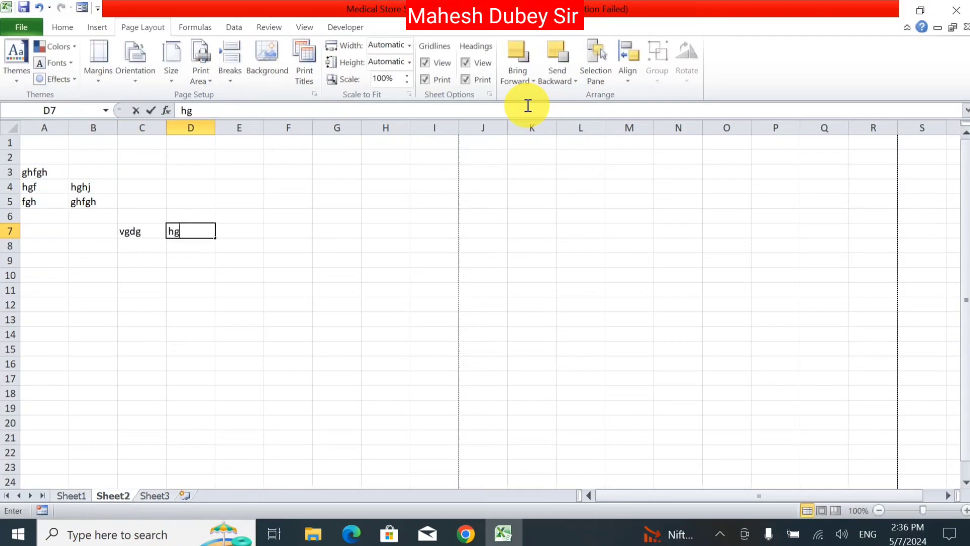
text(gh)
key(Right)
text(erer)
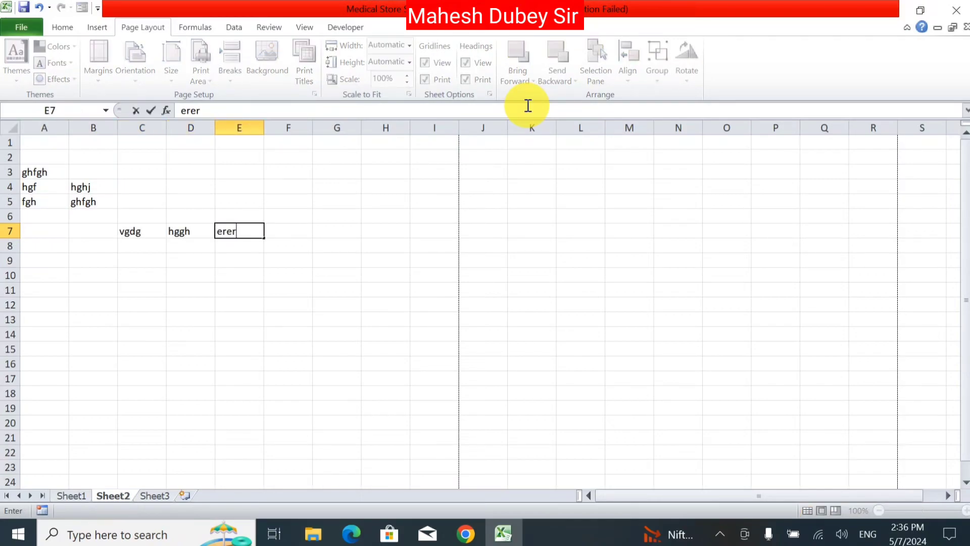
click(170, 200)
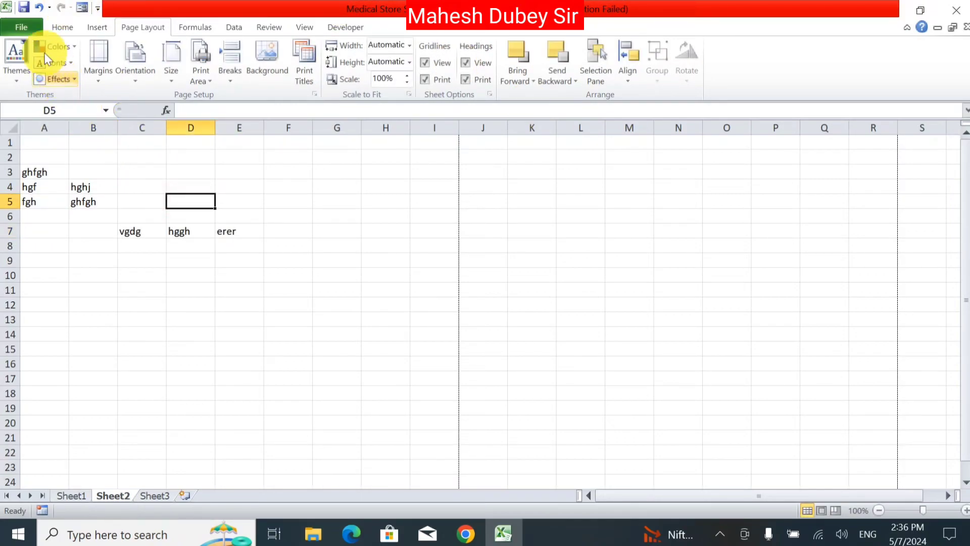
Save the workbook, dismiss the sharing violation warning, and check the print preview
click(18, 12)
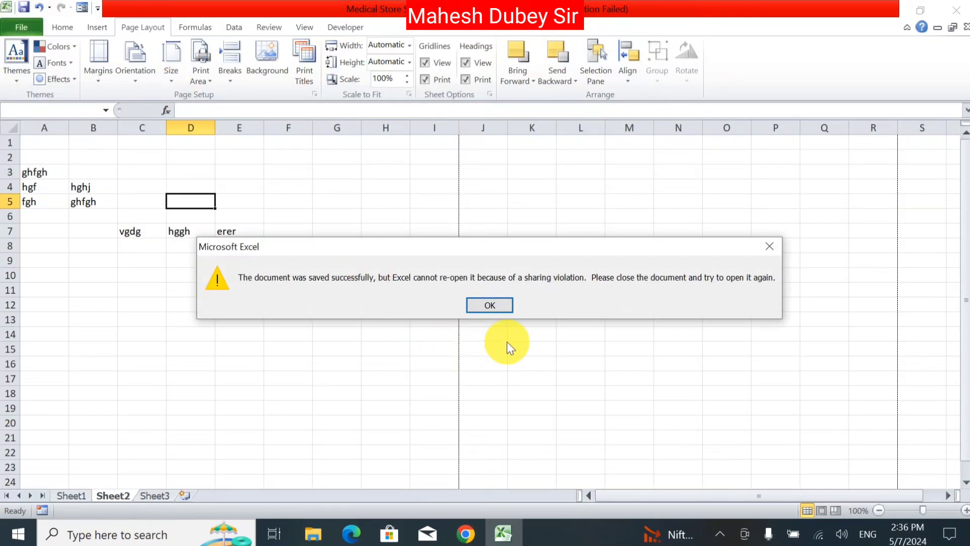
click(484, 305)
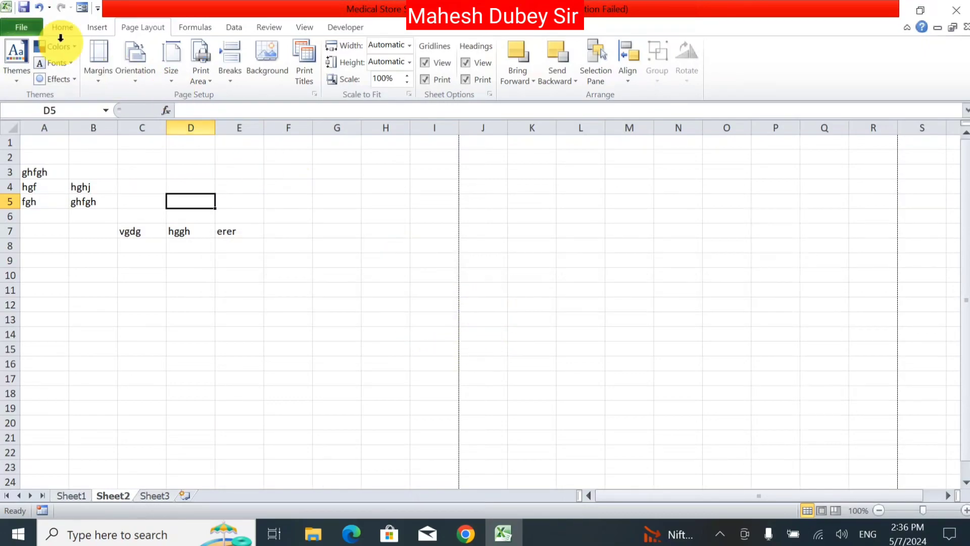
click(10, 32)
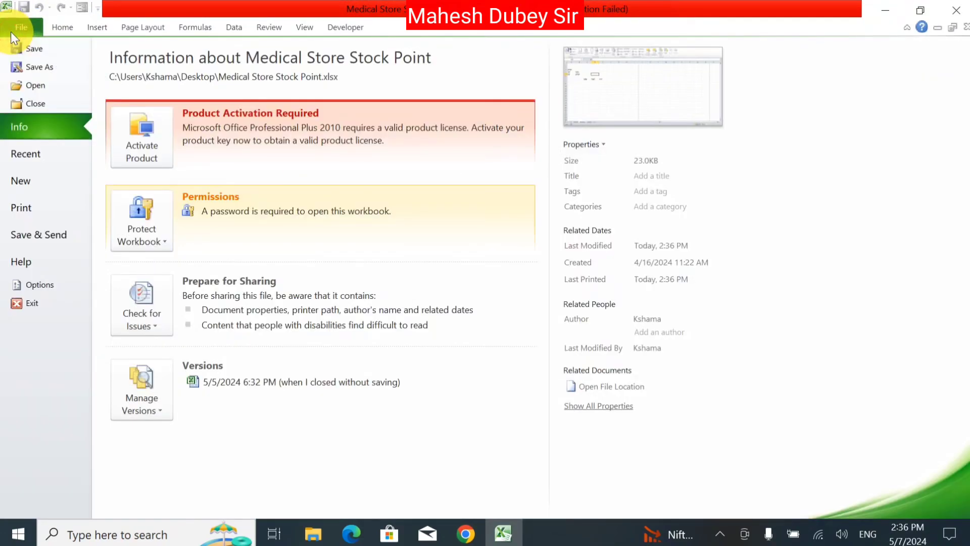
click(68, 207)
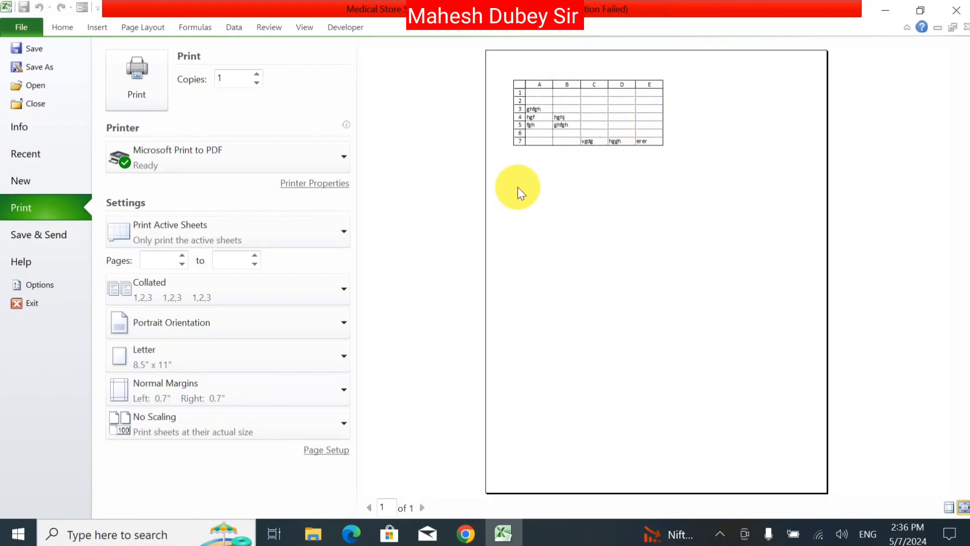
key(Escape)
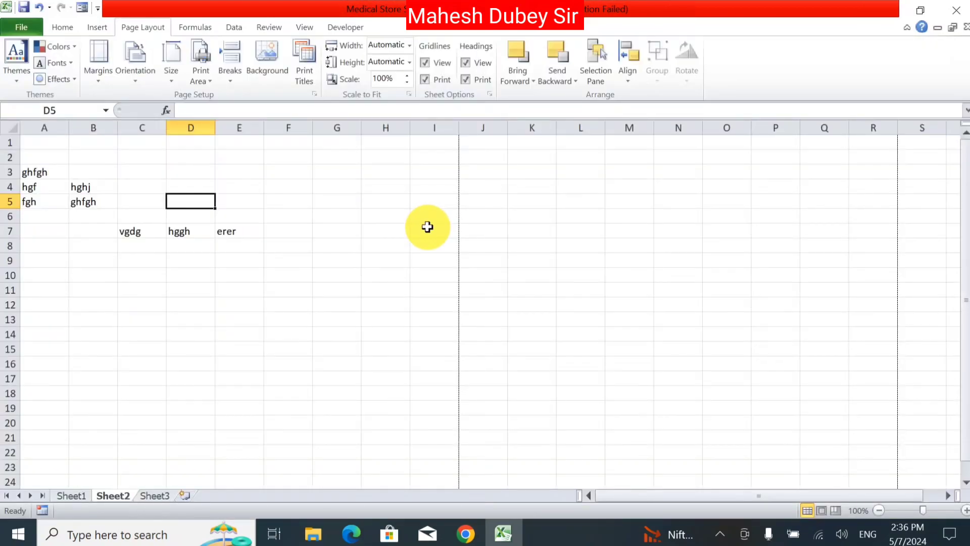
Stop the row and column headings from printing, and glance at the Bring Forward options
click(481, 74)
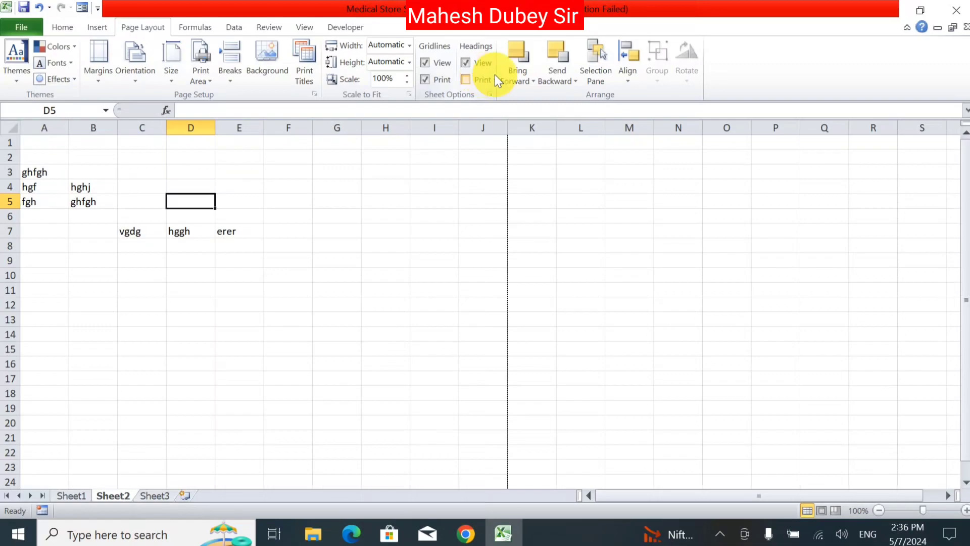
click(520, 77)
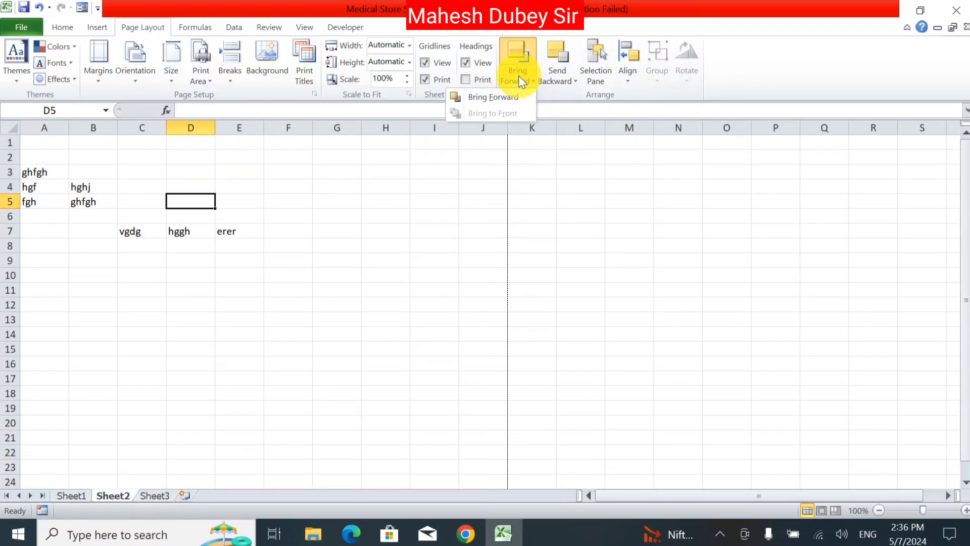
click(411, 169)
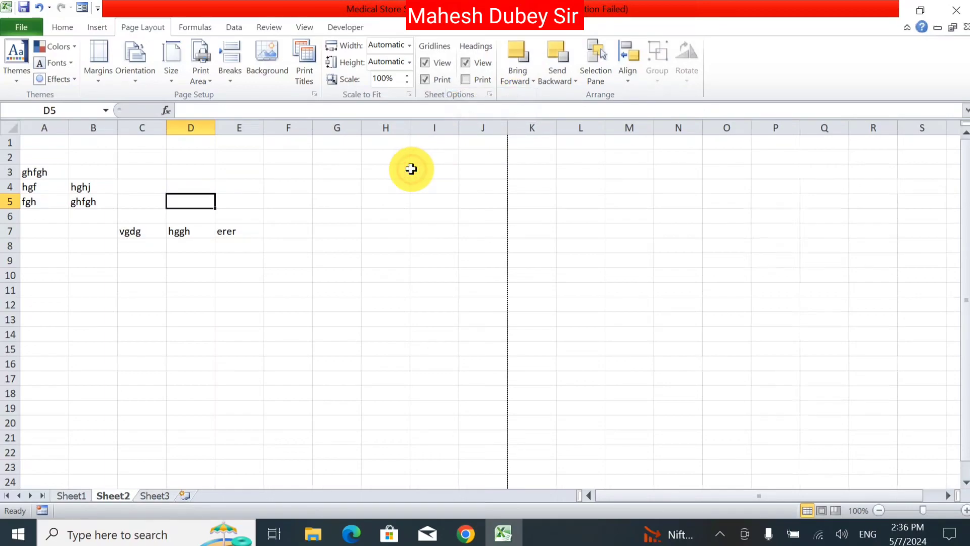
Insert the Annotation stock-table picture, shrink it to 2.47 by 3.58 inches, and place it near D4
click(105, 34)
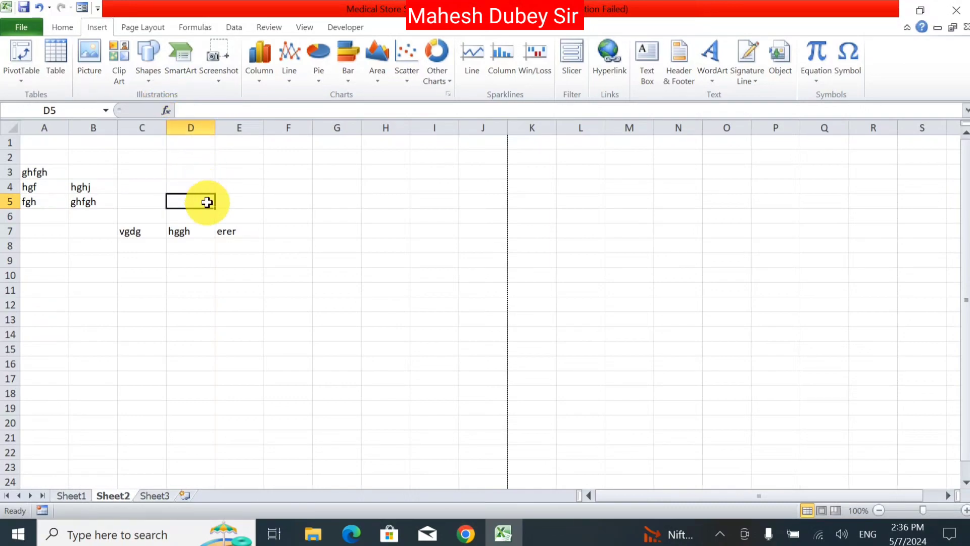
click(76, 71)
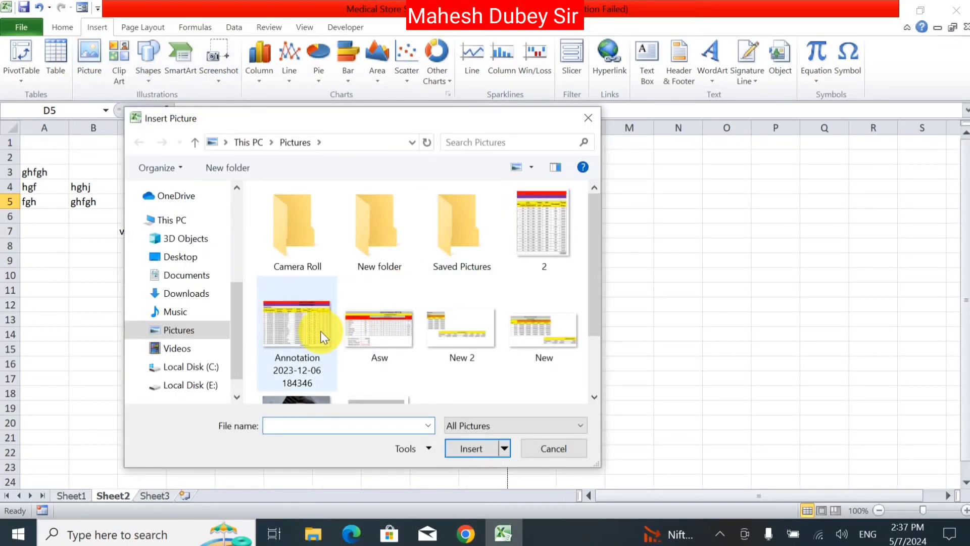
double_click(320, 331)
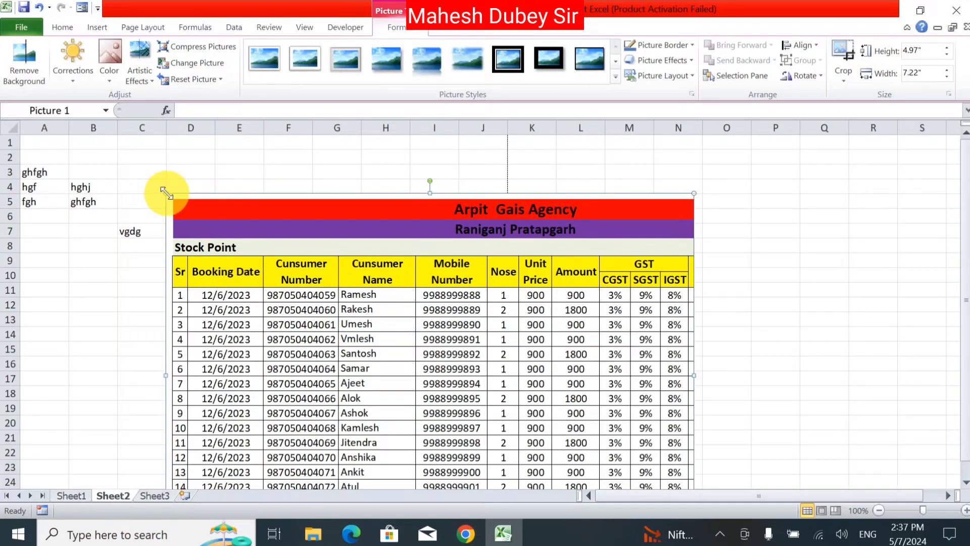
drag(187, 212, 432, 376)
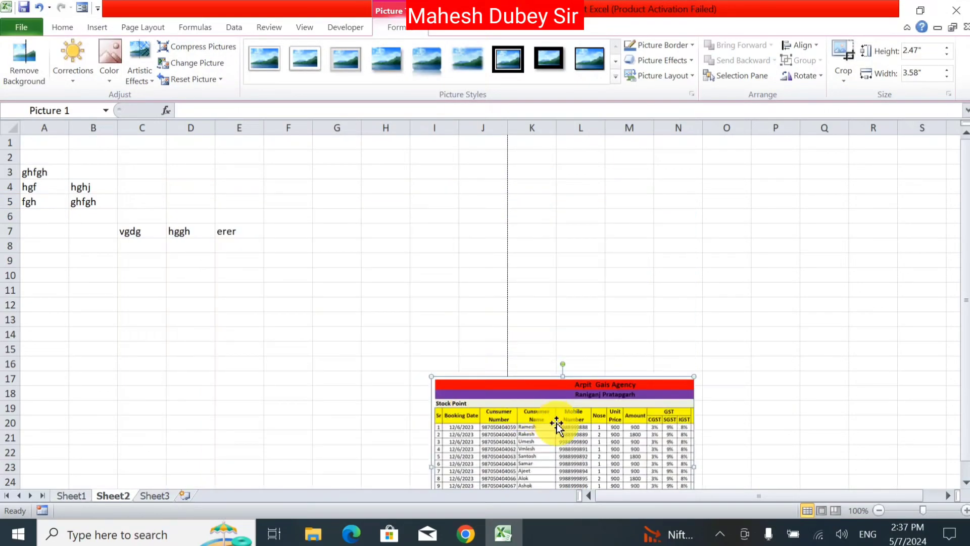
drag(566, 426, 336, 232)
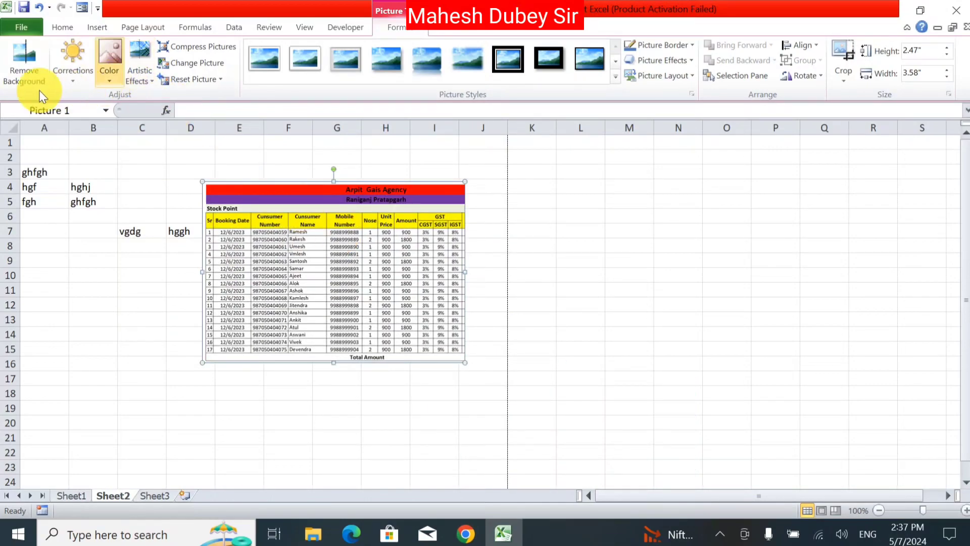
click(61, 28)
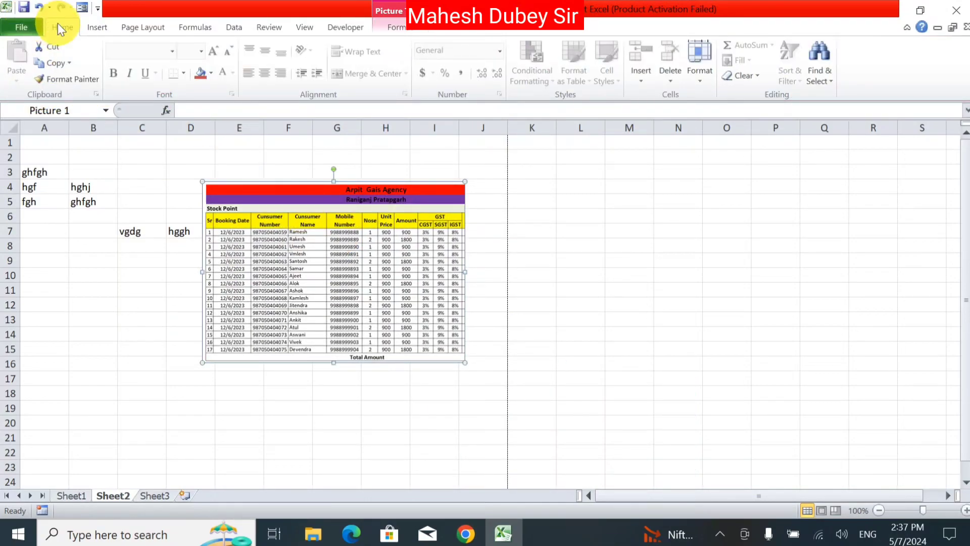
click(101, 29)
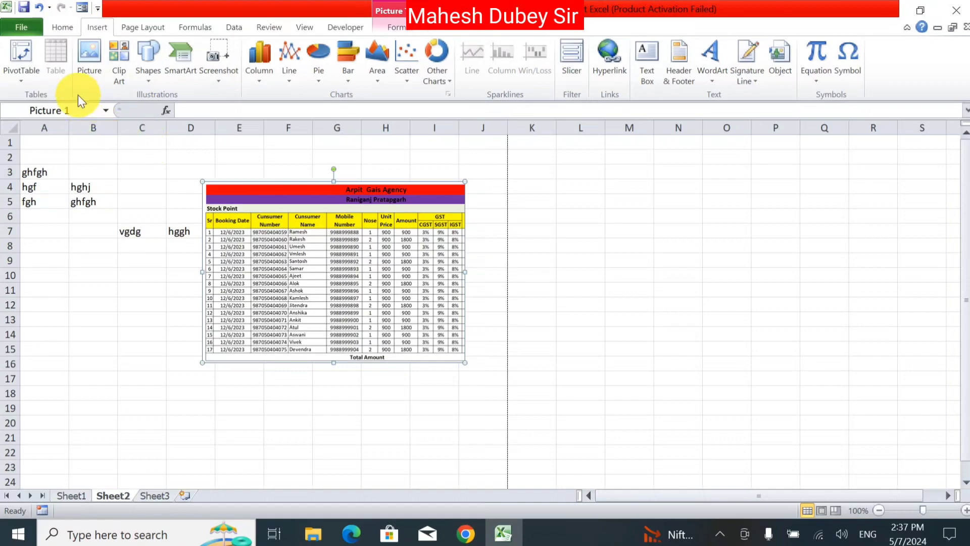
Insert the New employee sales-report picture and drag it over the stock-table picture
click(91, 62)
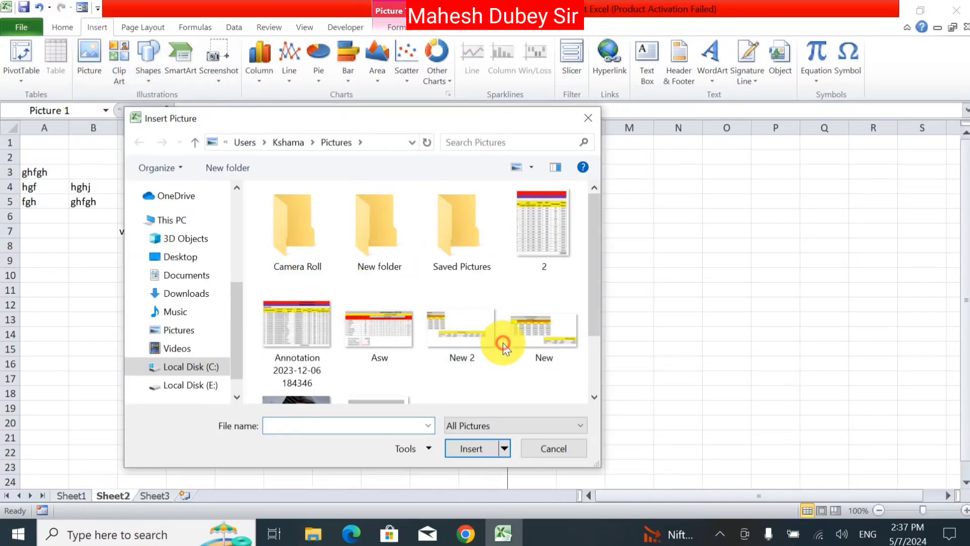
click(524, 344)
double_click(524, 343)
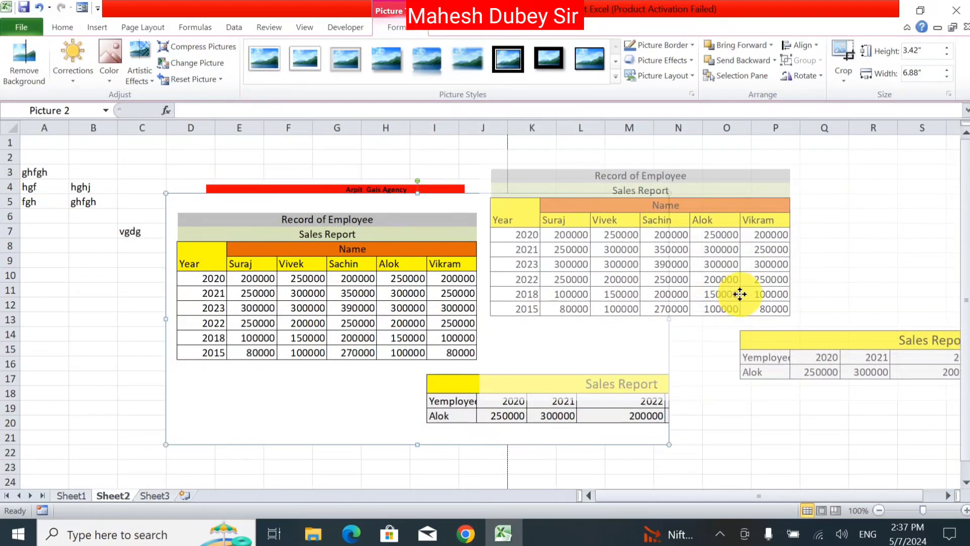
drag(620, 302, 737, 291)
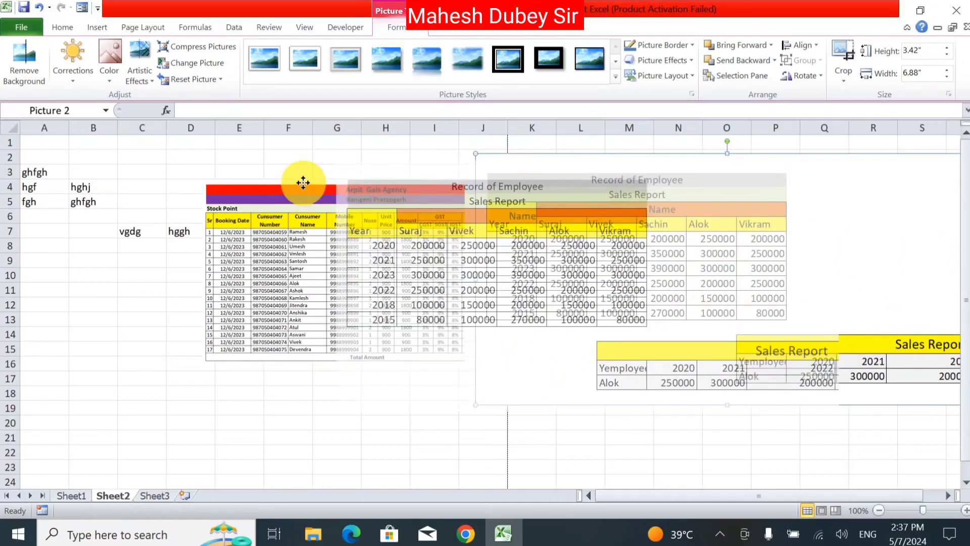
drag(641, 179, 308, 166)
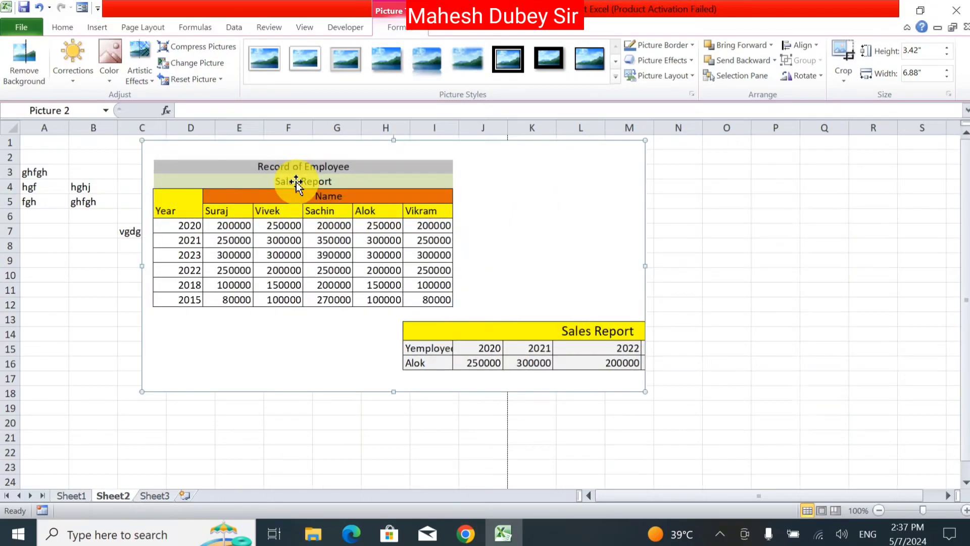
click(103, 29)
click(144, 28)
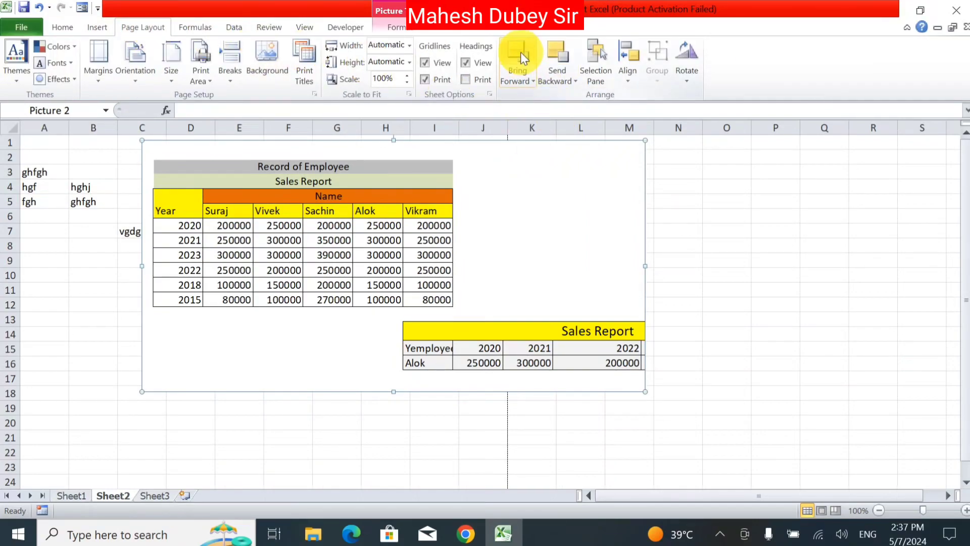
Send the employee report picture behind the stock table and show the Selection Pane
click(550, 56)
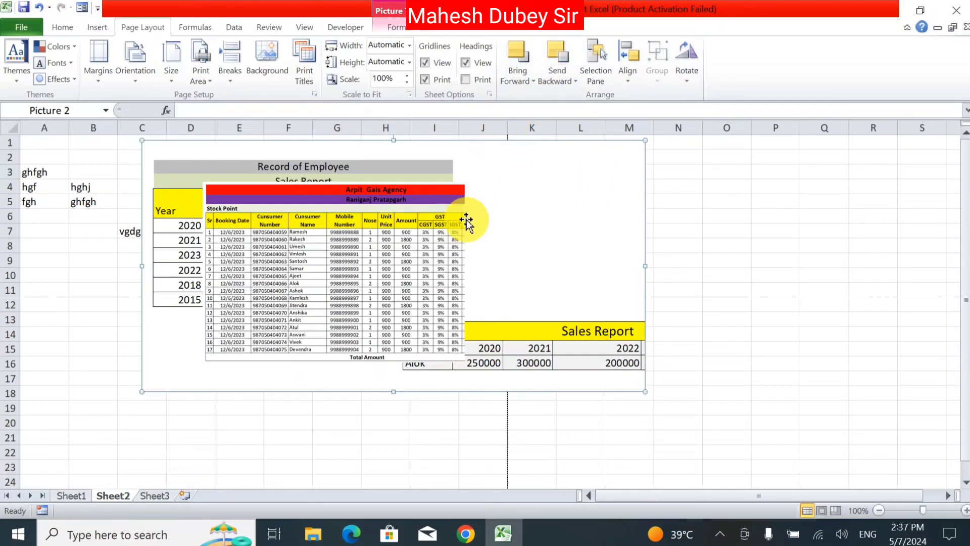
click(514, 74)
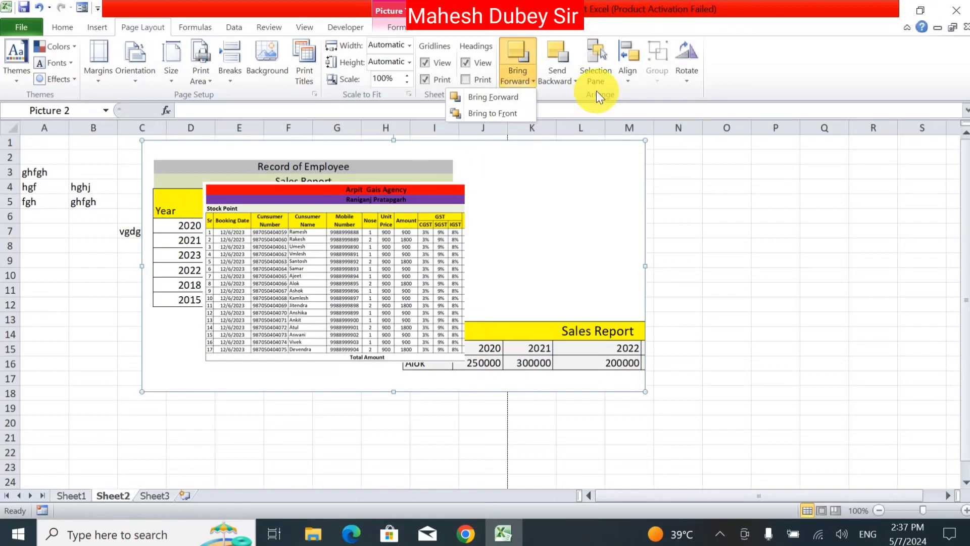
click(596, 51)
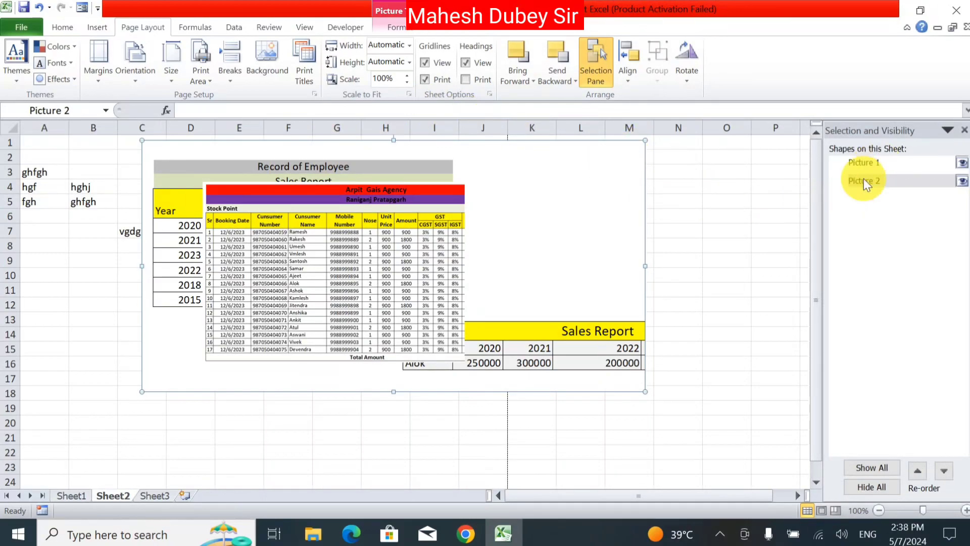
Delete Picture 2 and Picture 1, then select the text range A3:E8
key(Delete)
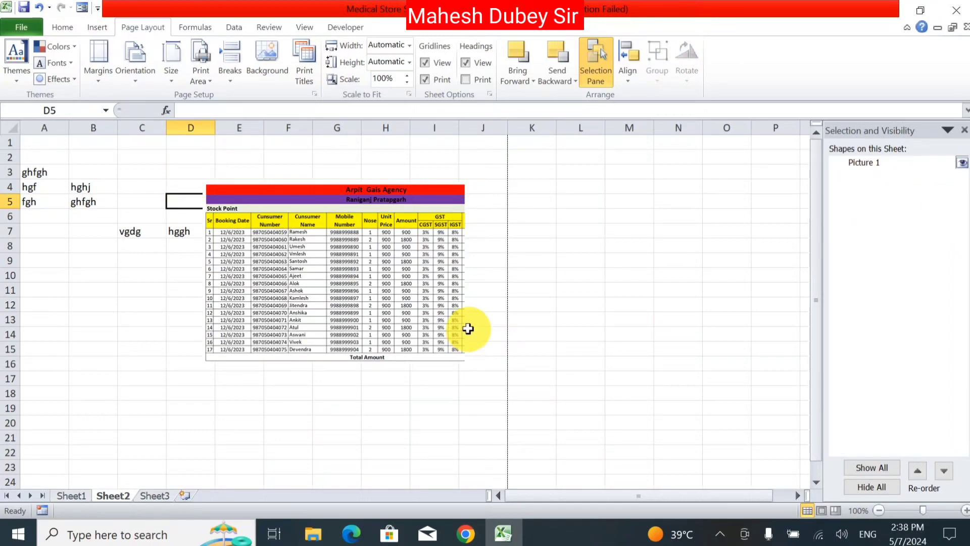
click(442, 311)
key(Delete)
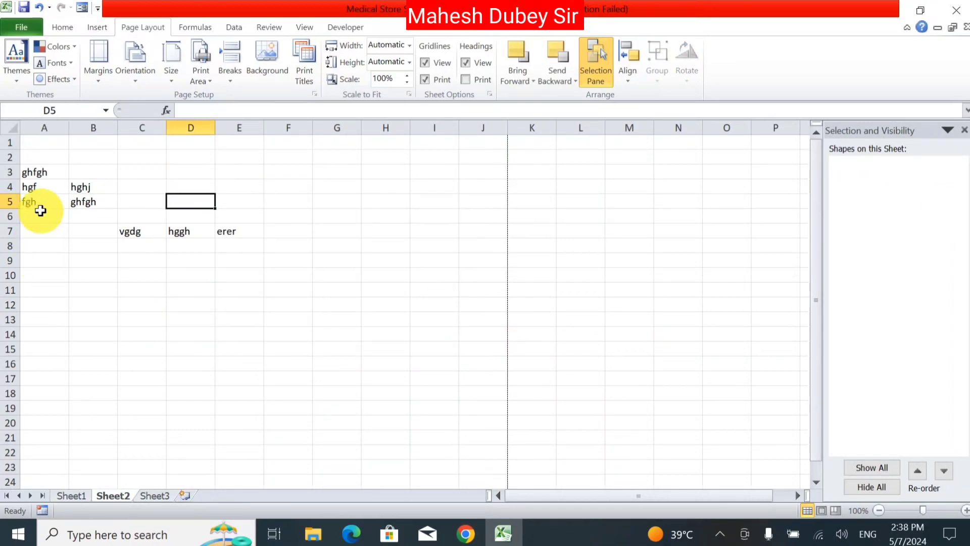
drag(40, 170, 232, 240)
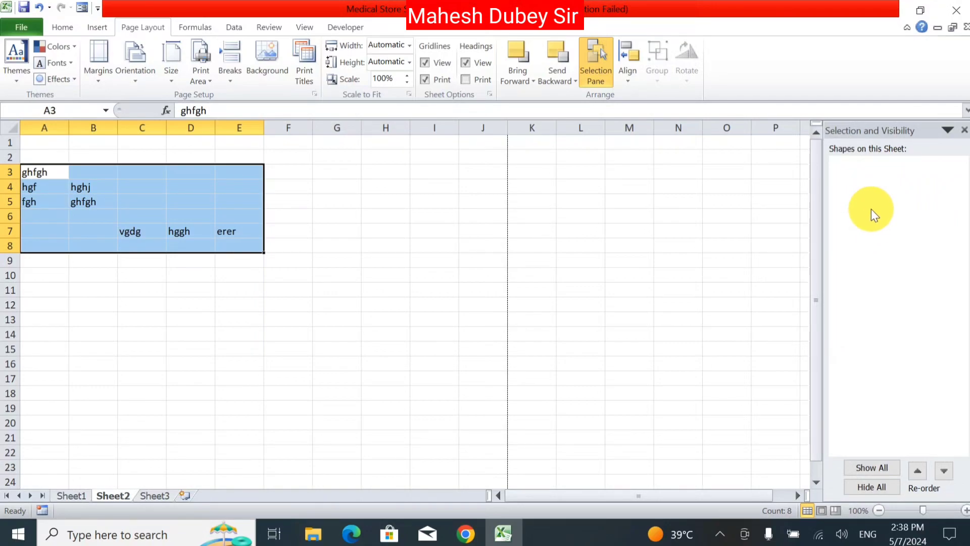
Enter 's' in cell I6
click(626, 62)
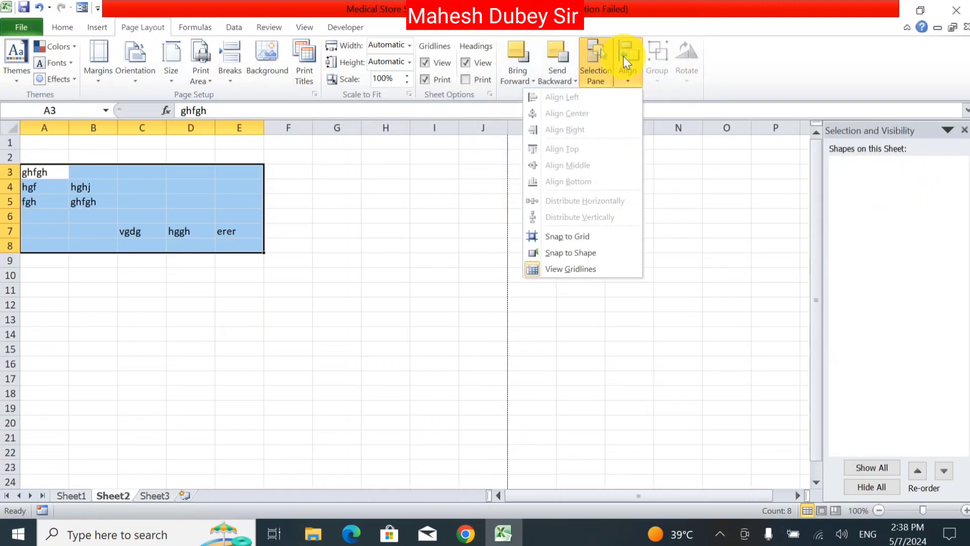
click(414, 221)
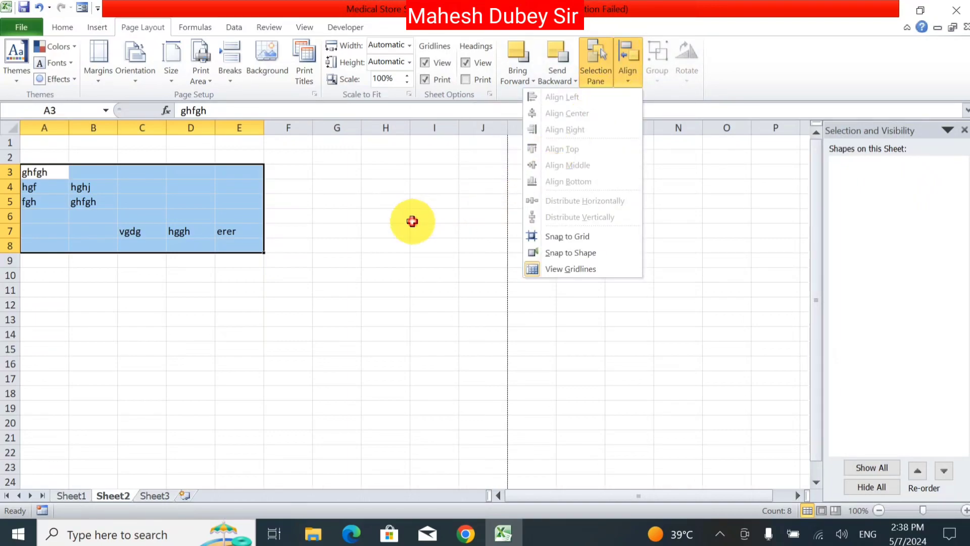
click(413, 221)
text(s)
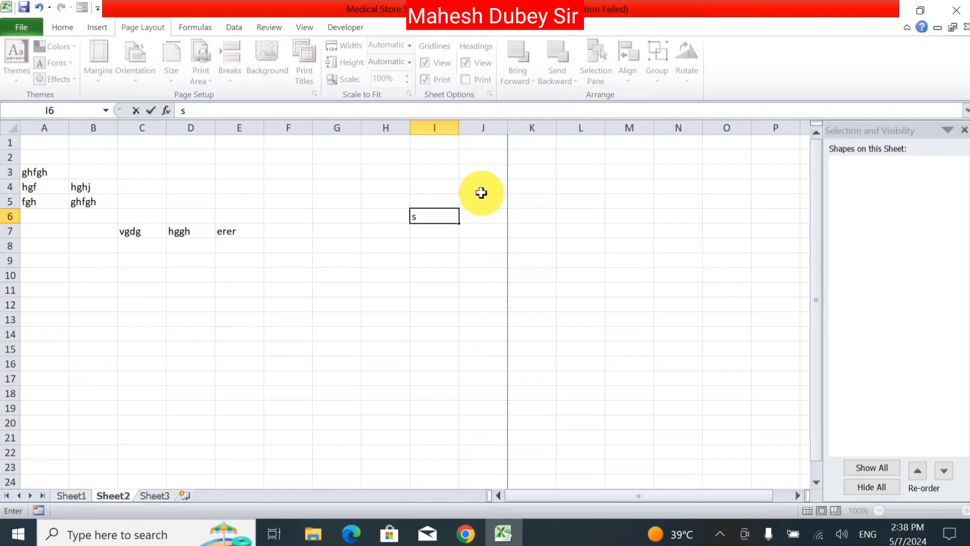
click(480, 188)
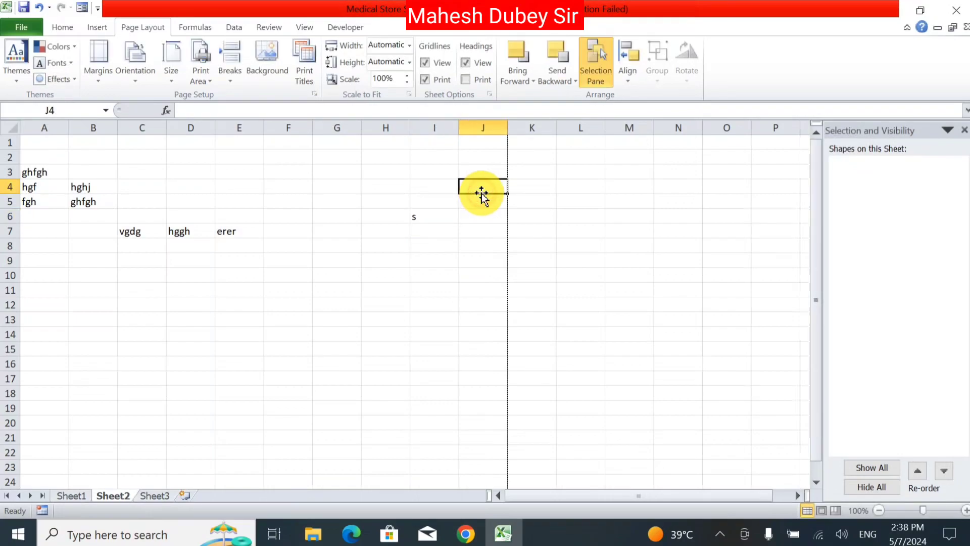
Turn on Snap to Grid from the Align menu, then toggle the Selection Pane off and on
click(626, 66)
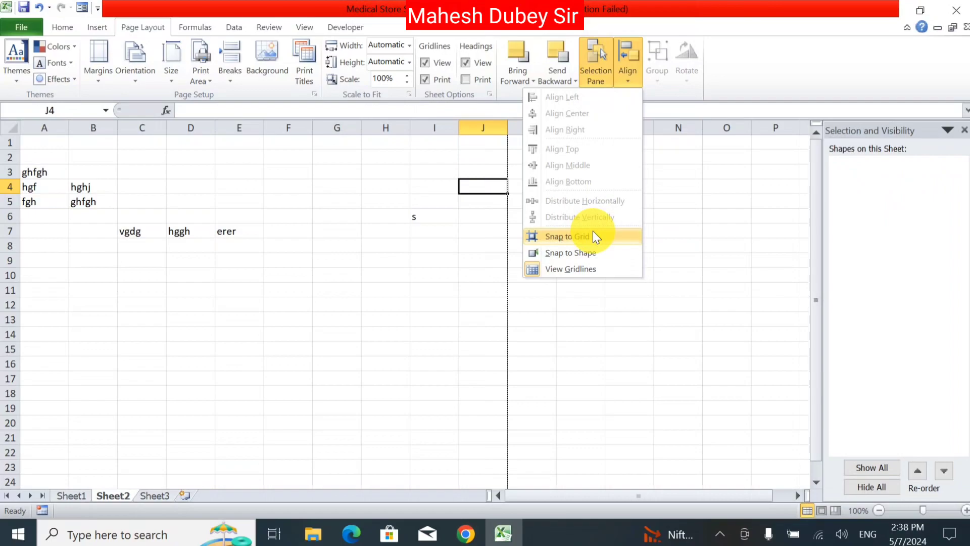
click(595, 236)
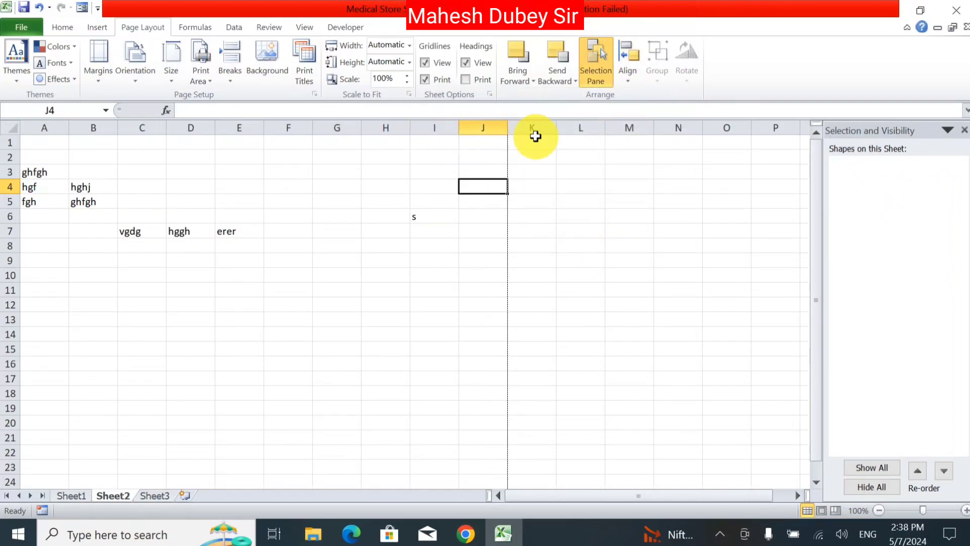
click(597, 81)
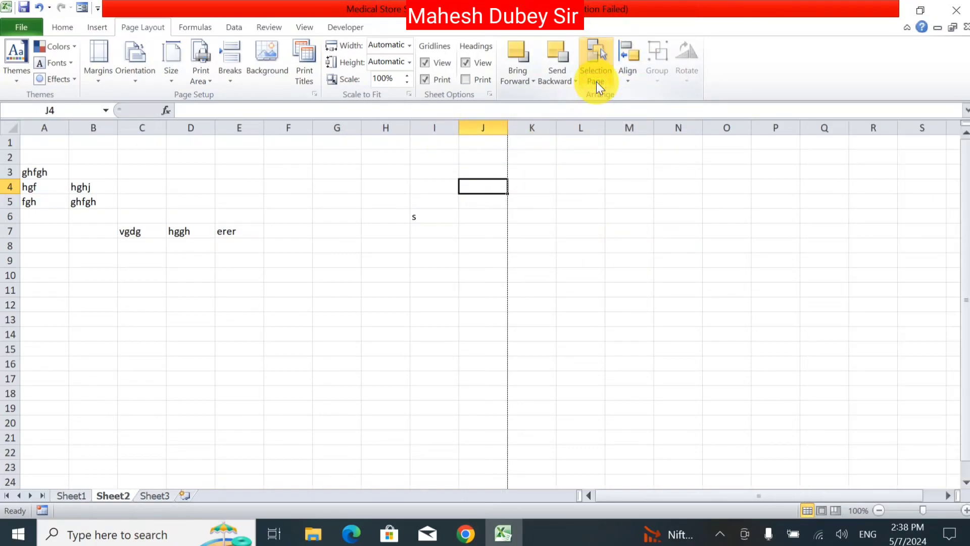
click(596, 81)
click(596, 81)
click(596, 81)
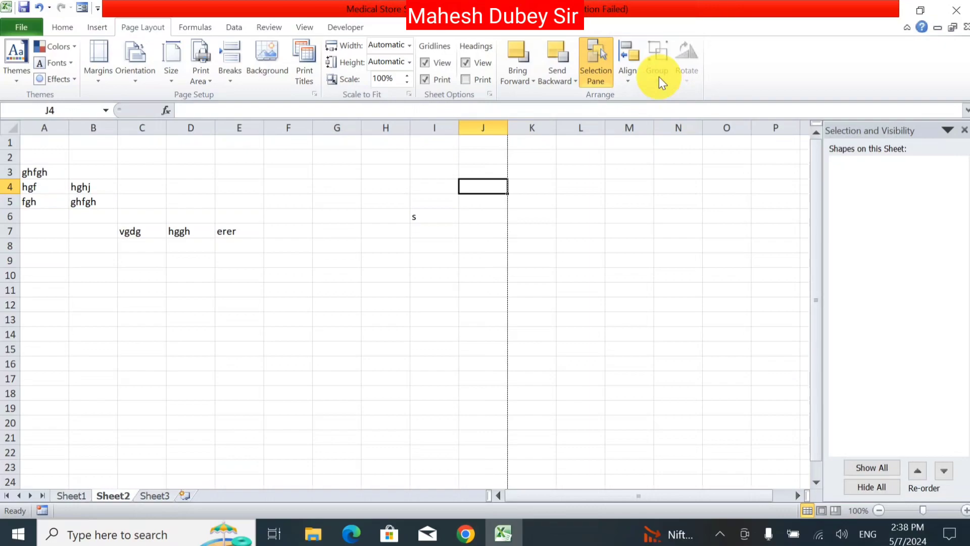
click(638, 63)
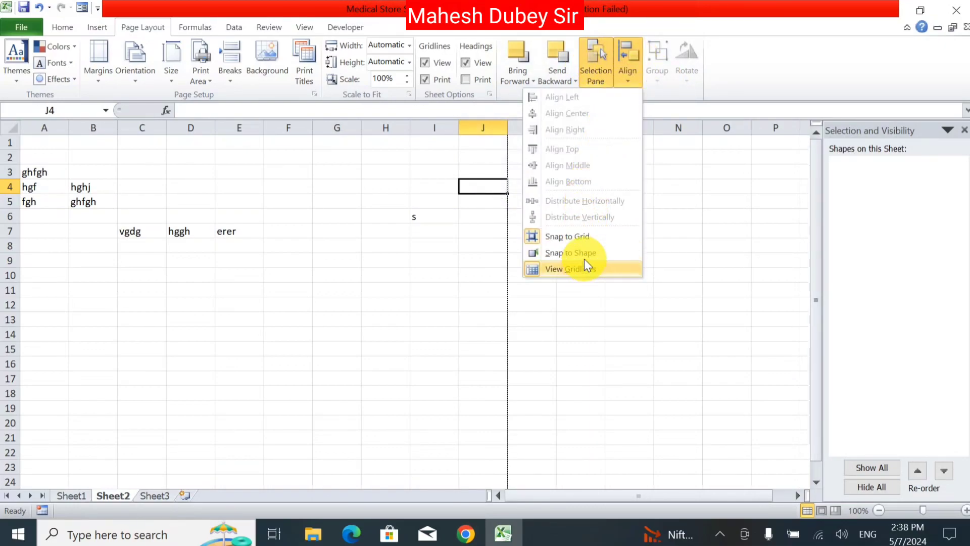
click(662, 68)
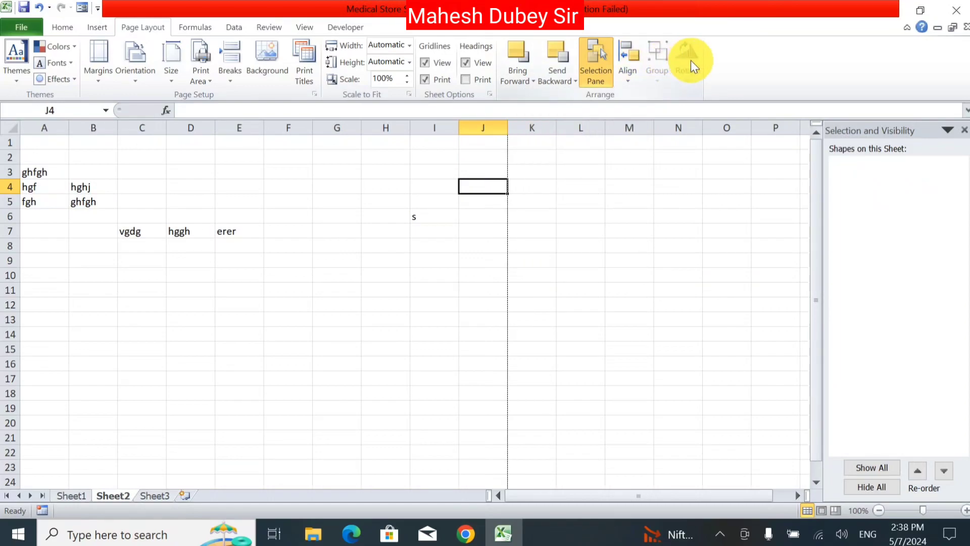
Close the Selection Pane, then bring up the Insert Picture dialog on the Pictures folder
click(964, 129)
click(22, 27)
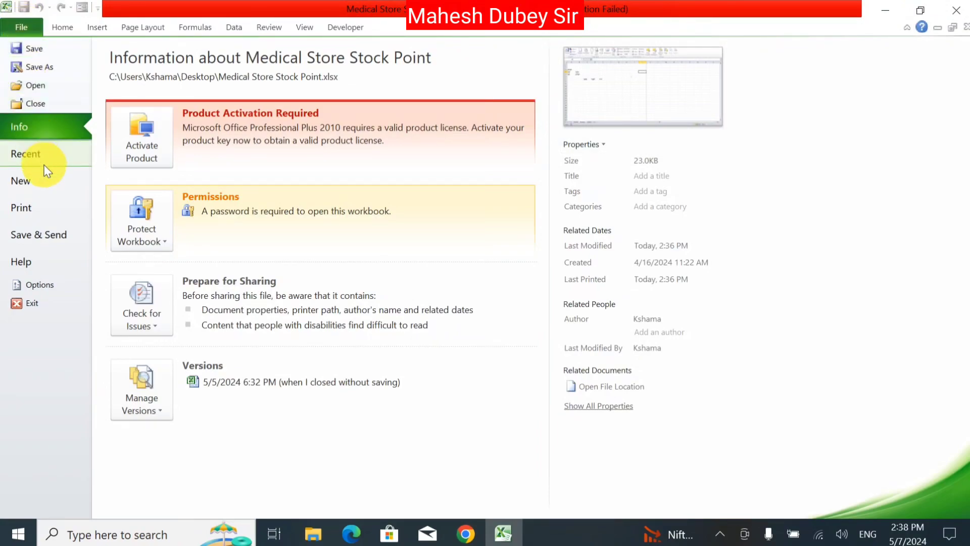
click(111, 29)
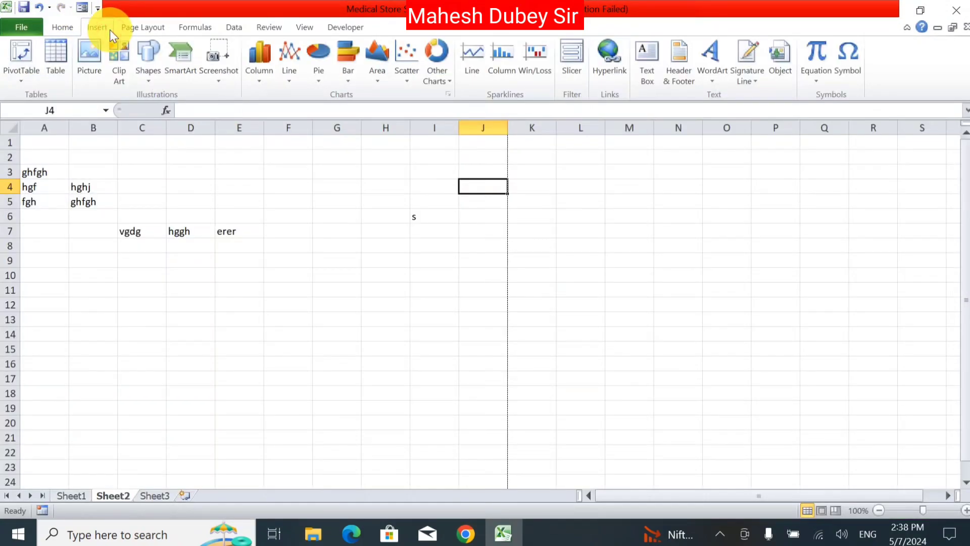
click(95, 58)
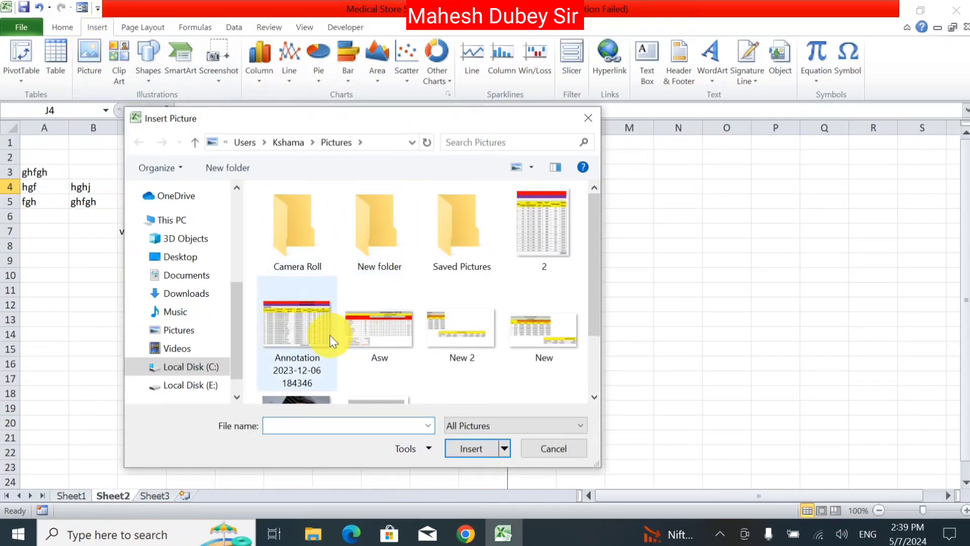
double_click(329, 335)
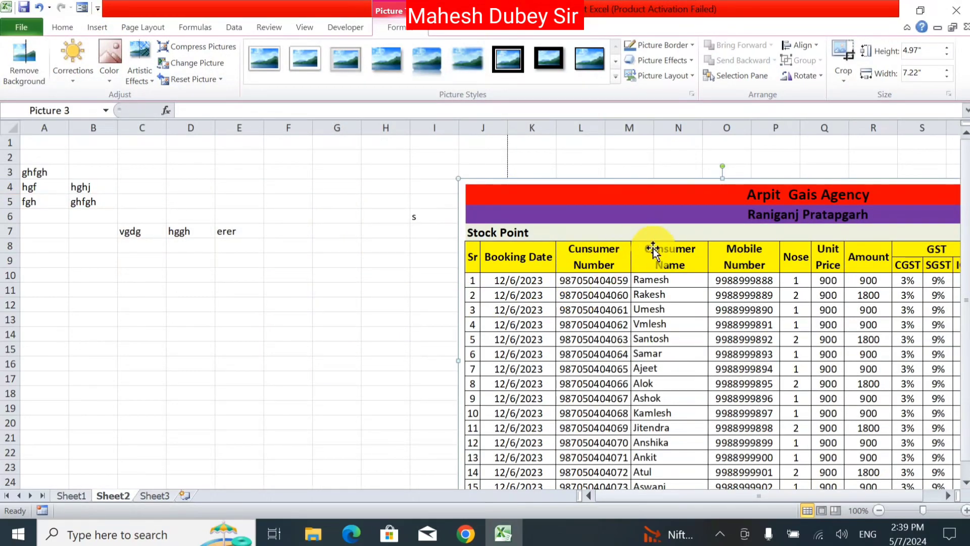
drag(658, 251, 276, 221)
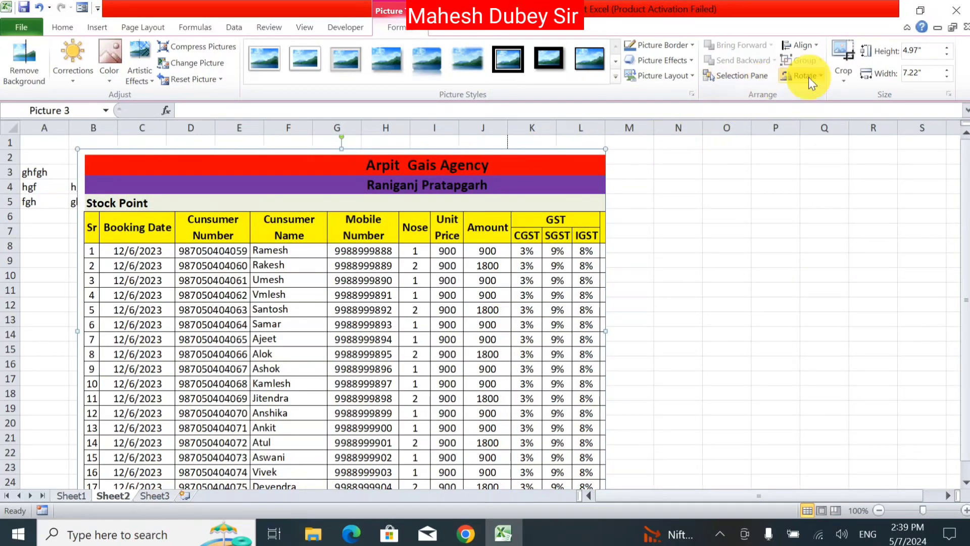
click(850, 48)
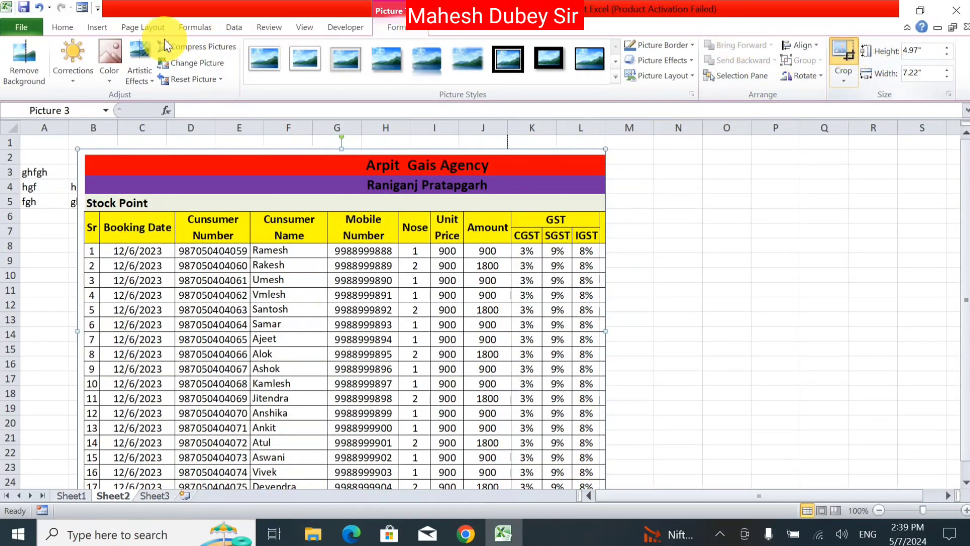
Show the Page Layout Rotate choices, then dismiss them and deselect the picture
click(132, 25)
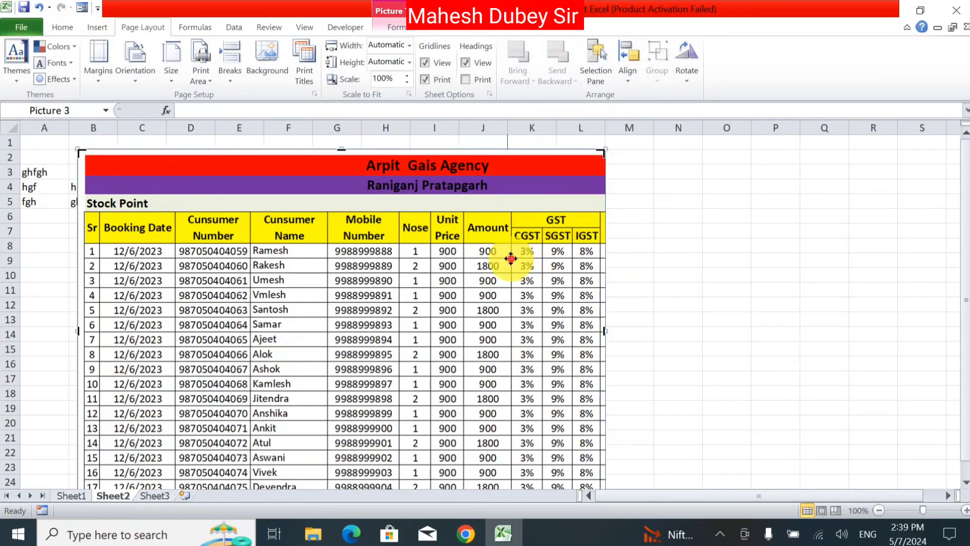
click(681, 56)
click(682, 231)
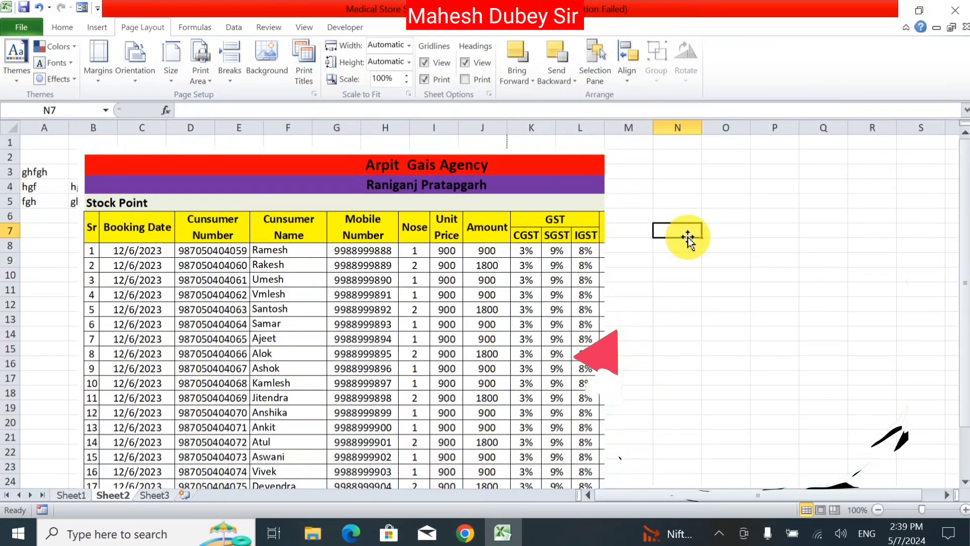